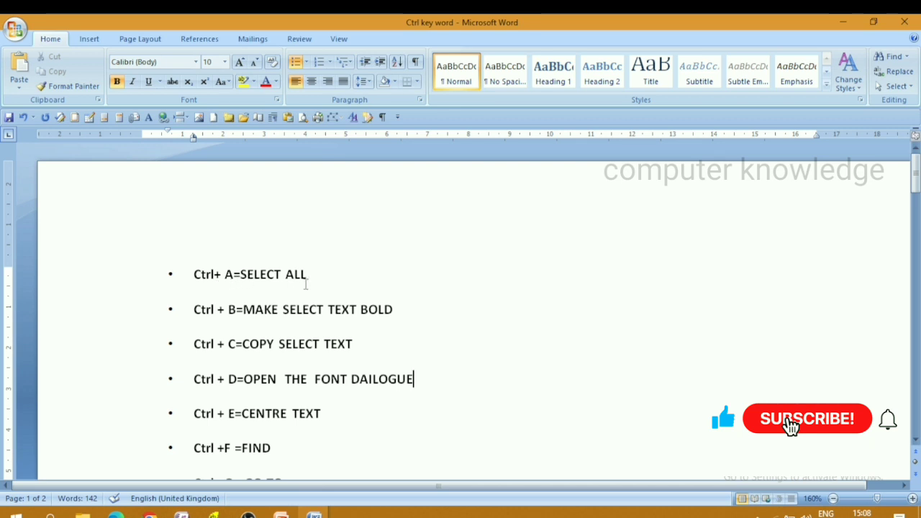
# Step: Select the whole document, remove its bold formatting and reapply bold
pyautogui.hotkey('ctrl', 'a')
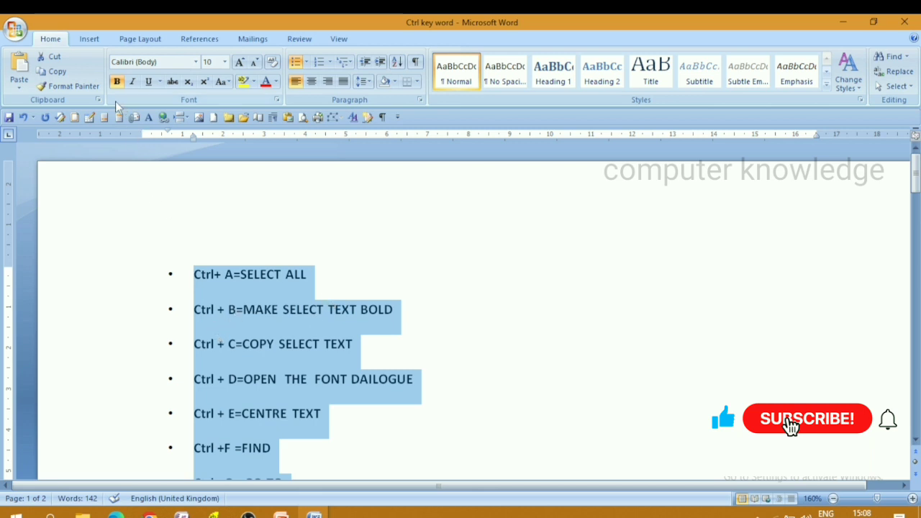
pyautogui.click(116, 82)
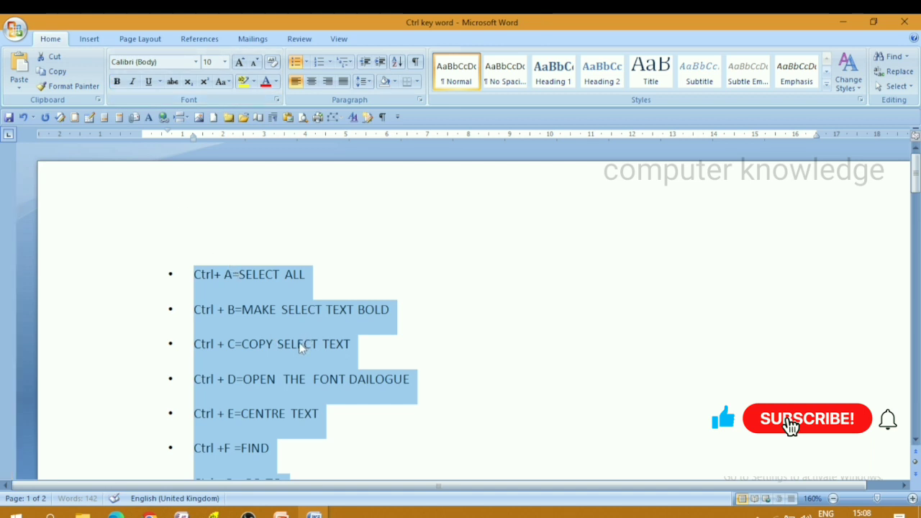
pyautogui.hotkey('ctrl', 'b')
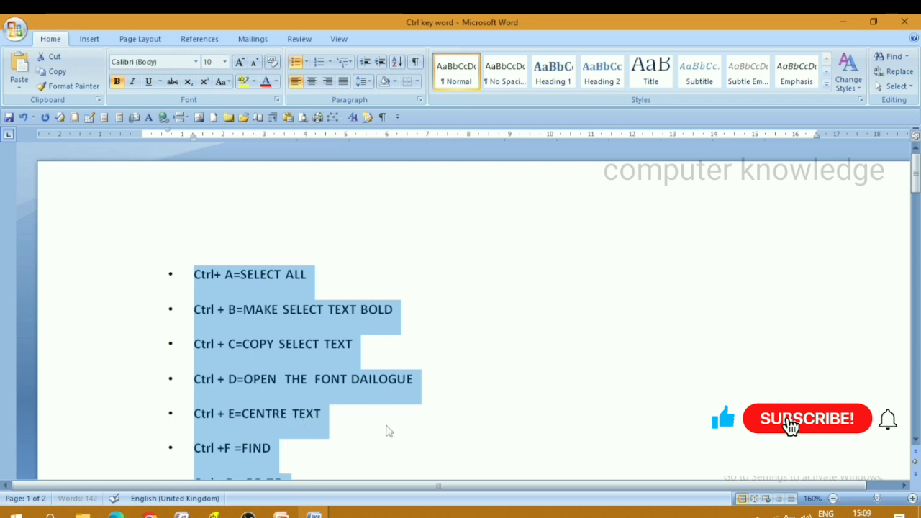
# Step: Copy the entire shortcut list and paste it in the blank space after the end of the list
pyautogui.scroll(-12, 387, 428)
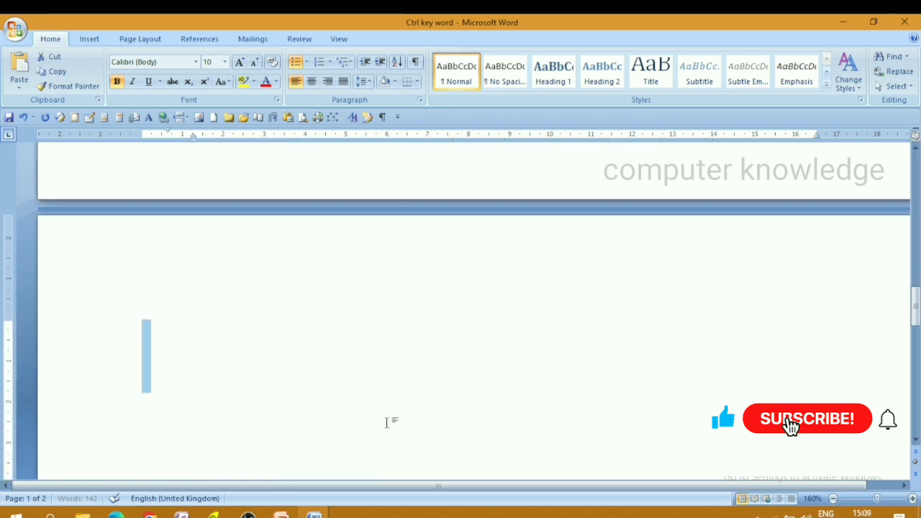
pyautogui.scroll(-2, 386, 423)
pyautogui.click(246, 206)
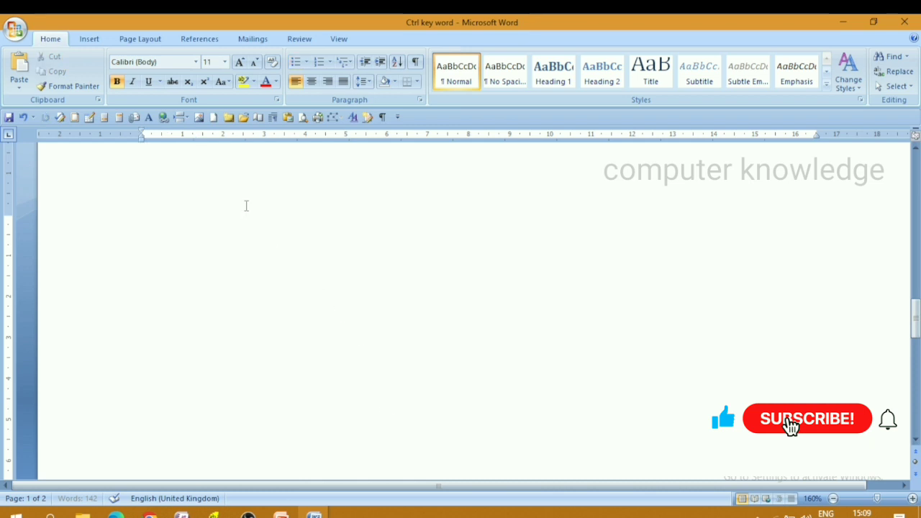
# Step: Examine the pasted copy of the shortcut list from its Ctrl+ A line through its Ctrl + Z line
pyautogui.scroll(3, 244, 206)
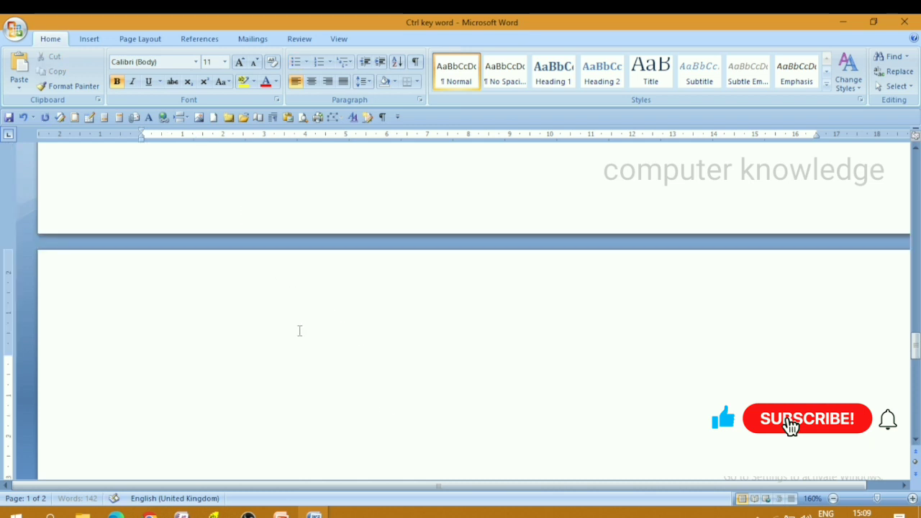
pyautogui.scroll(3, 298, 328)
pyautogui.scroll(9, 298, 325)
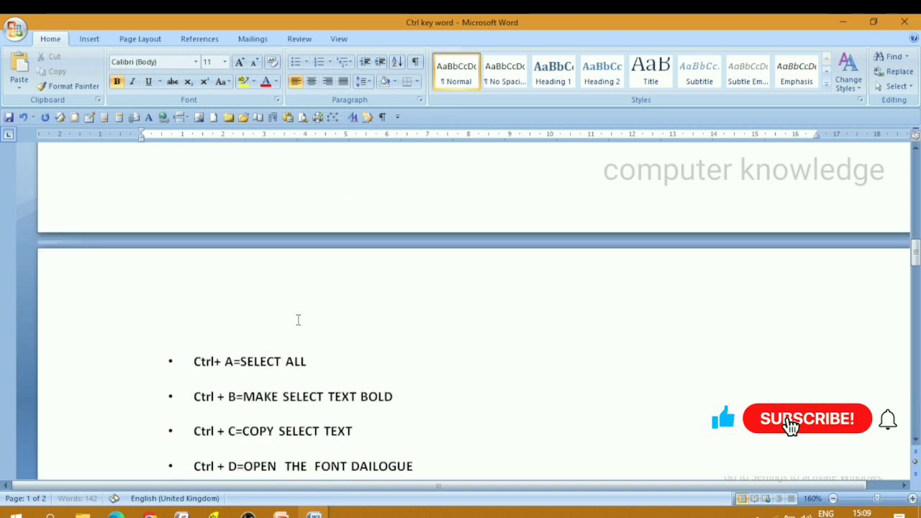
pyautogui.scroll(-6, 297, 320)
pyautogui.scroll(7, 295, 320)
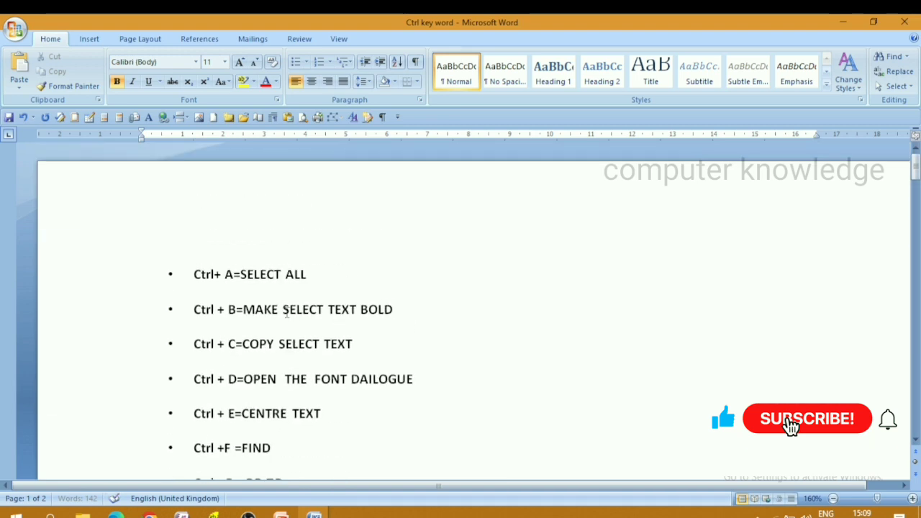
pyautogui.scroll(-10, 284, 313)
pyautogui.scroll(-15, 249, 396)
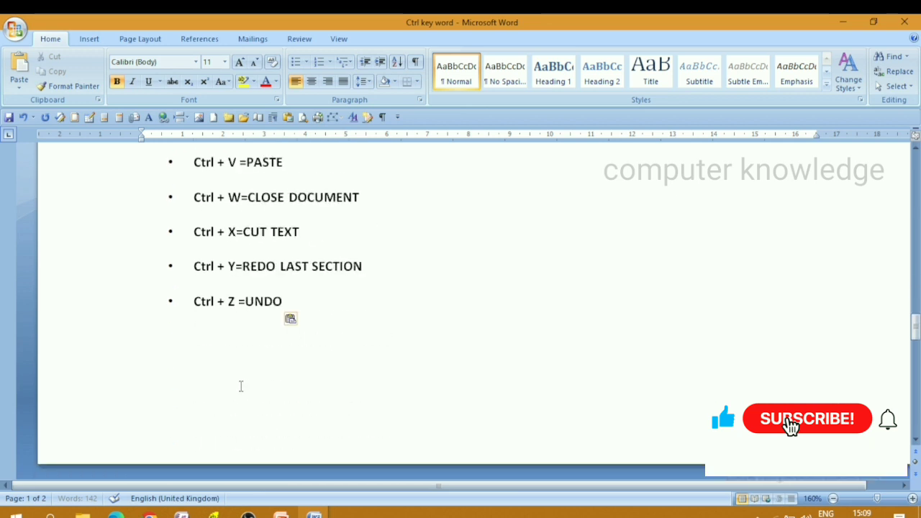
pyautogui.scroll(1, 243, 208)
pyautogui.moveTo(290, 214); pyautogui.dragTo(192, 221)
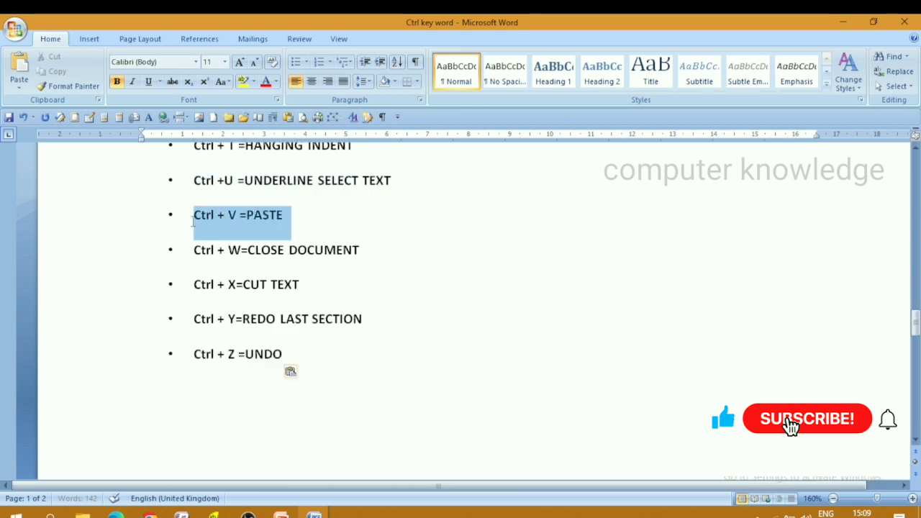
pyautogui.click(394, 262)
pyautogui.scroll(14, 379, 265)
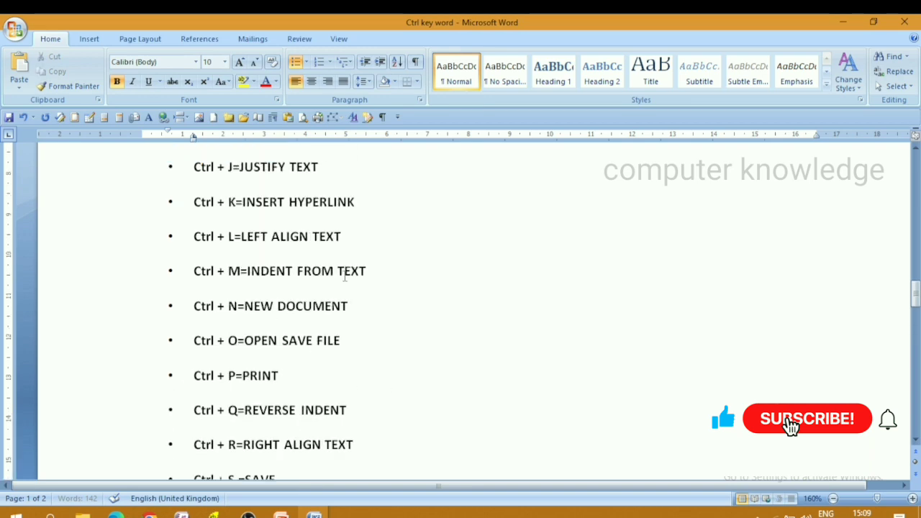
pyautogui.scroll(-16, 289, 320)
pyautogui.scroll(15, 289, 320)
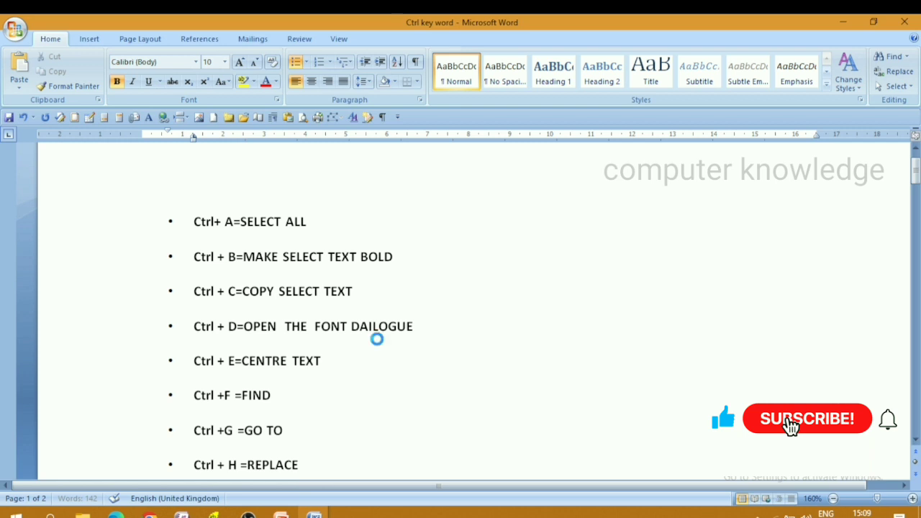
# Step: Open the Font dialog for the list text and accept its settings
pyautogui.hotkey('ctrl', 'd')
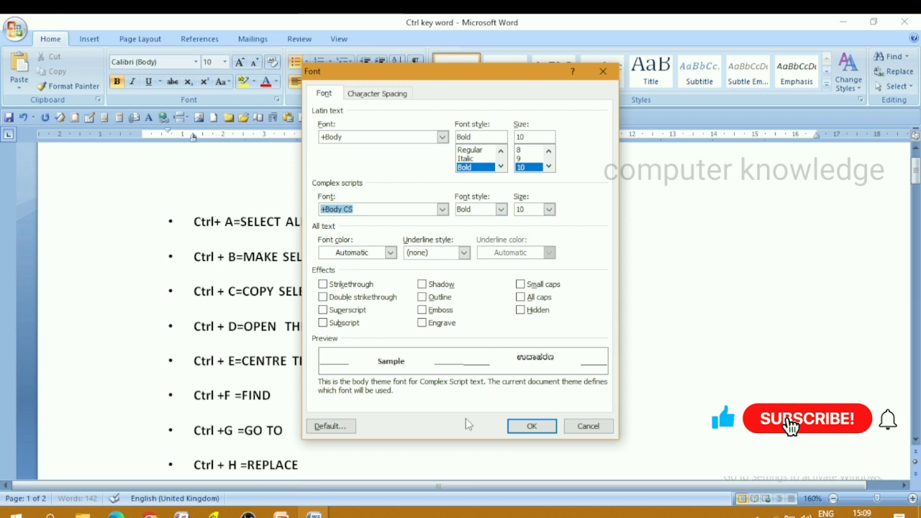
pyautogui.click(529, 427)
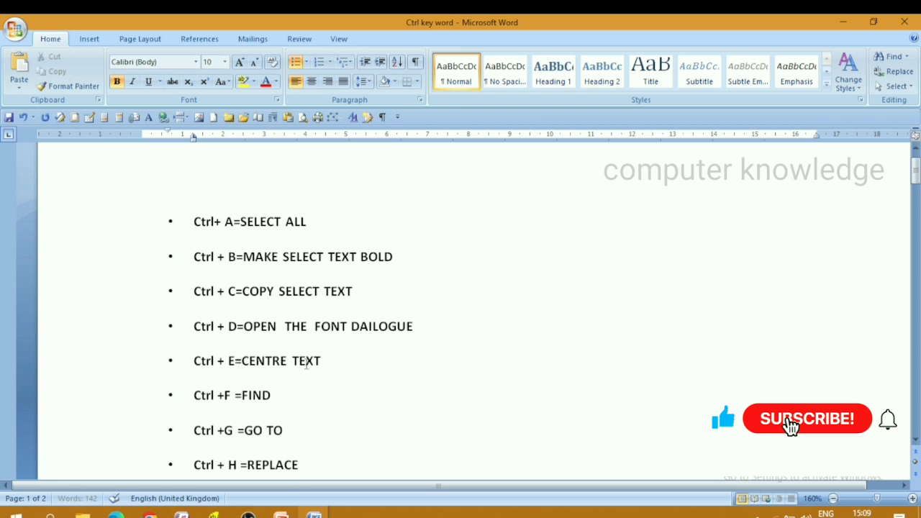
# Step: Centre the "Ctrl + E=CENTRE TEXT" line and restore its left alignment
pyautogui.click(328, 362)
pyautogui.hotkey('ctrl', 'e')
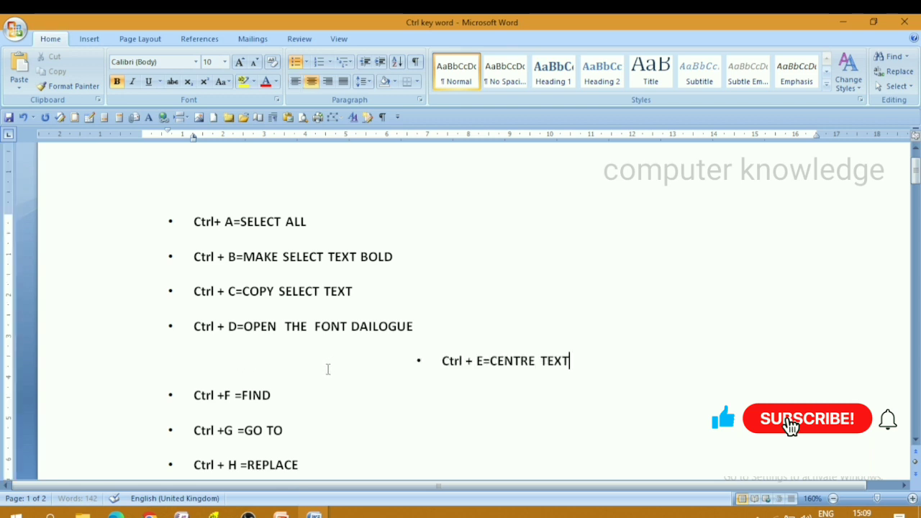
pyautogui.moveTo(448, 363); pyautogui.dragTo(596, 378)
pyautogui.click(340, 289)
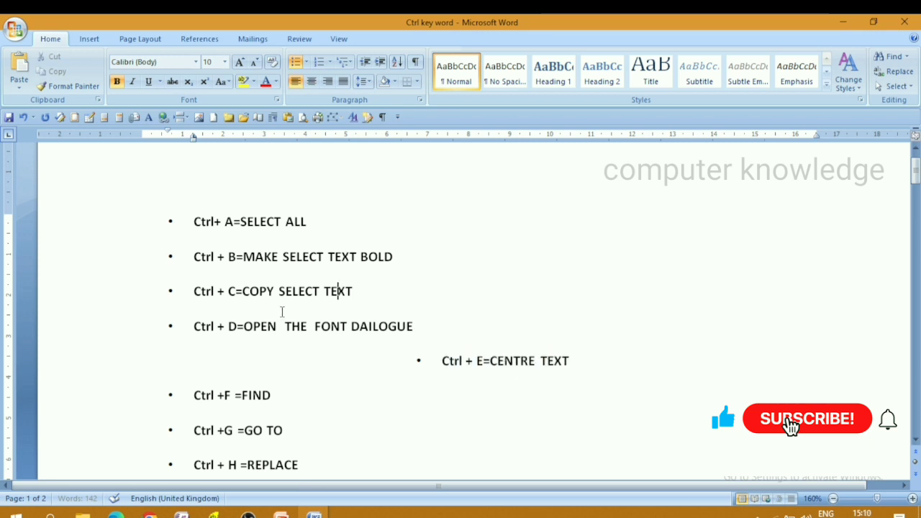
pyautogui.moveTo(443, 362); pyautogui.dragTo(546, 364)
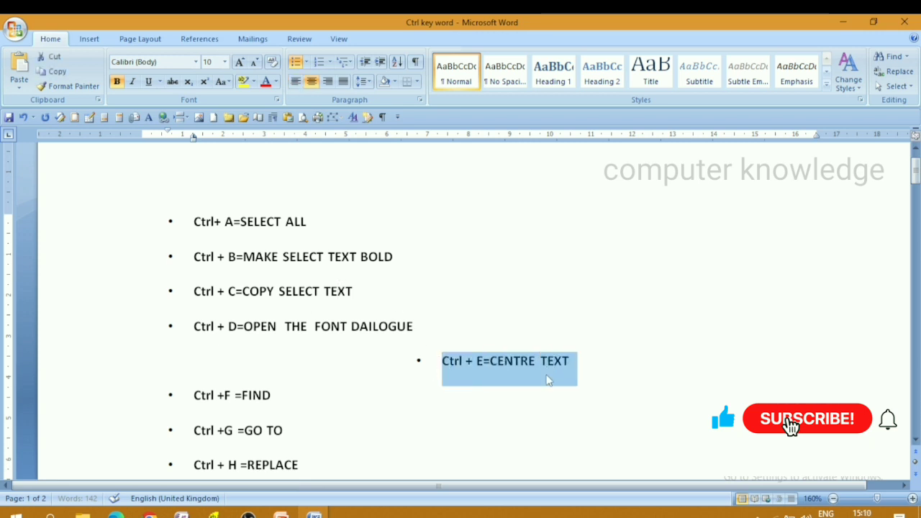
pyautogui.click(546, 404)
pyautogui.hotkey('ctrl', 'e')
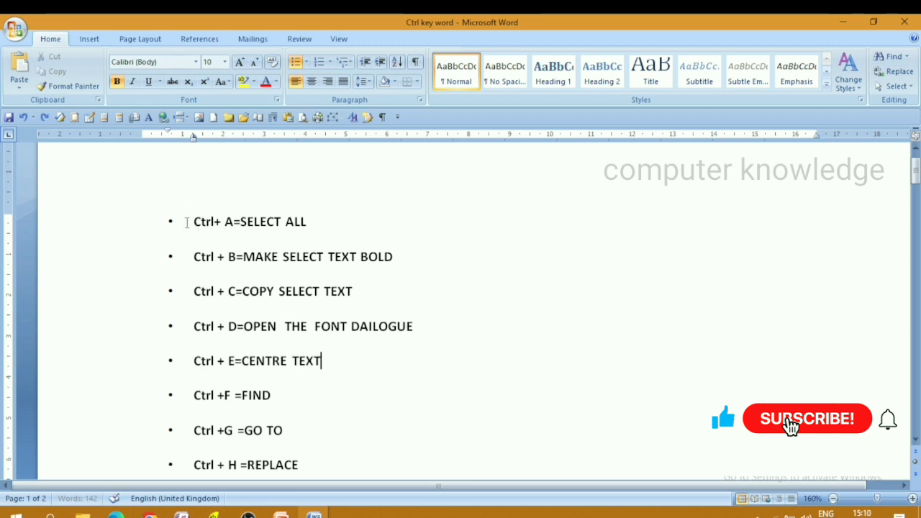
# Step: Centre the first five list lines, Ctrl+ A through Ctrl + E, and return them to left alignment
pyautogui.moveTo(191, 222); pyautogui.dragTo(372, 370)
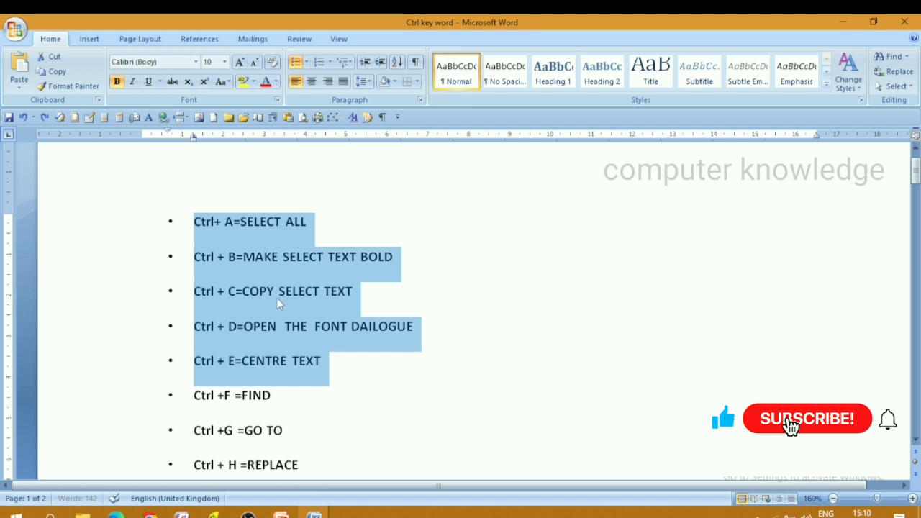
pyautogui.hotkey('ctrl', 'e')
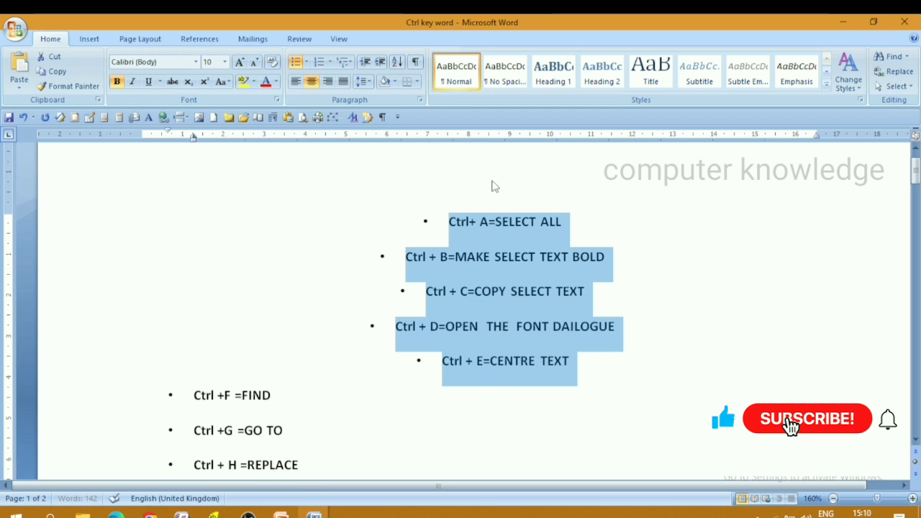
pyautogui.hotkey('ctrl', 'l')
pyautogui.click(493, 312)
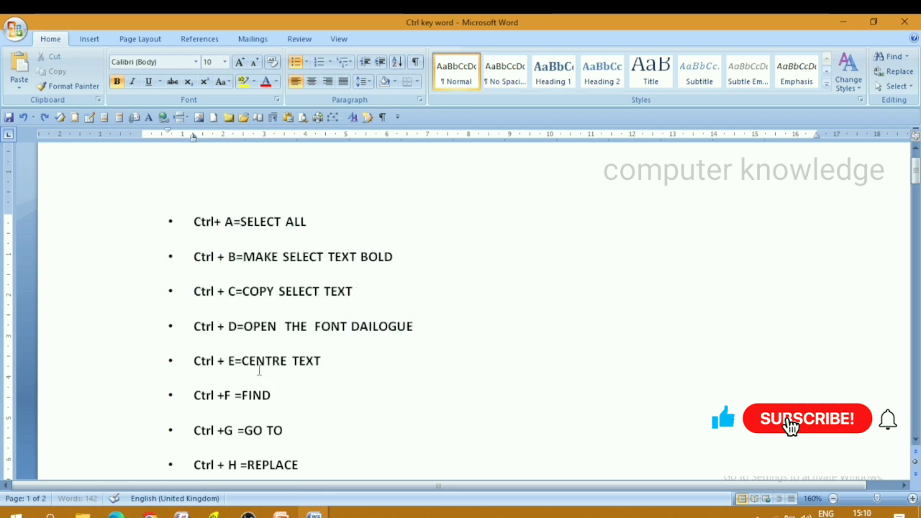
# Step: Search the document for "open", step through three occurrences and close the search
pyautogui.scroll(-1, 256, 367)
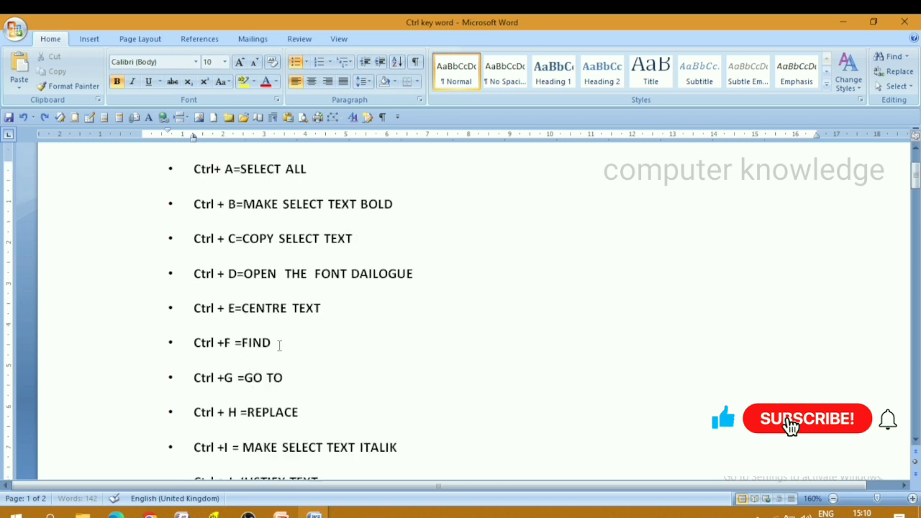
pyautogui.hotkey('ctrl', 'f')
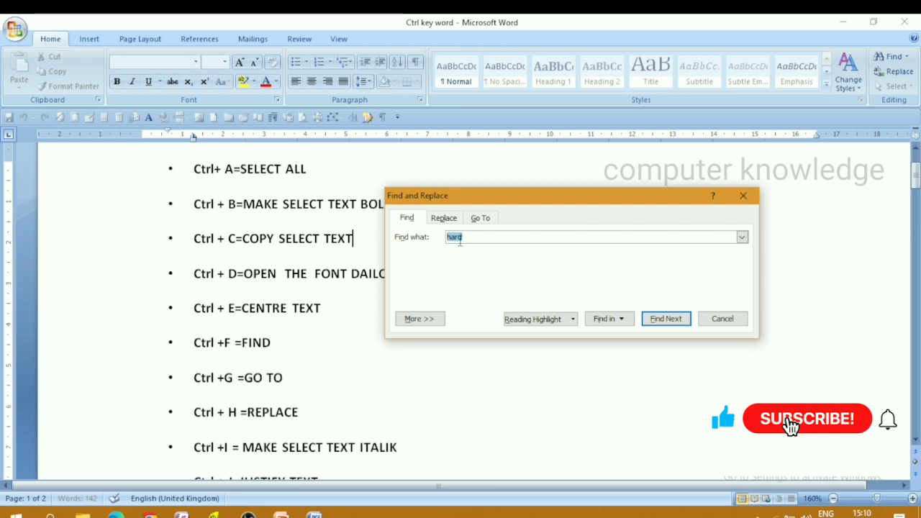
pyautogui.write('op')
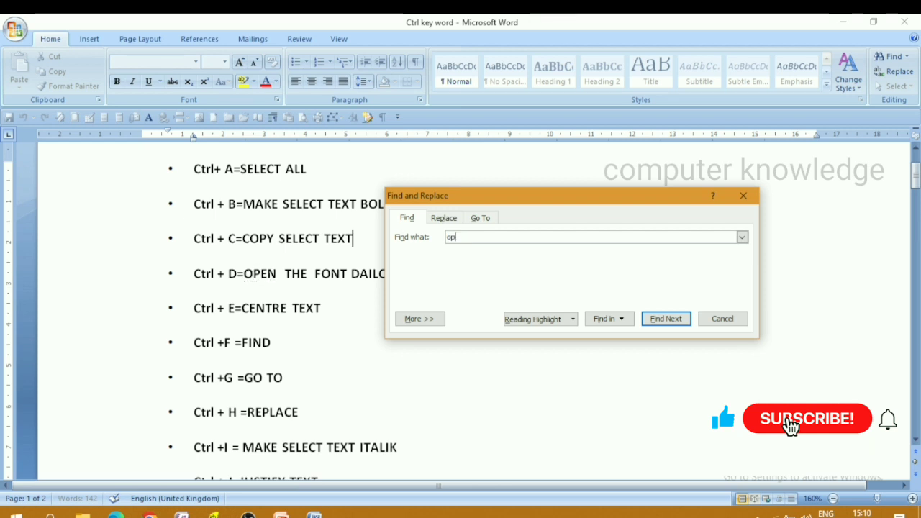
pyautogui.write('en')
pyautogui.click(665, 318)
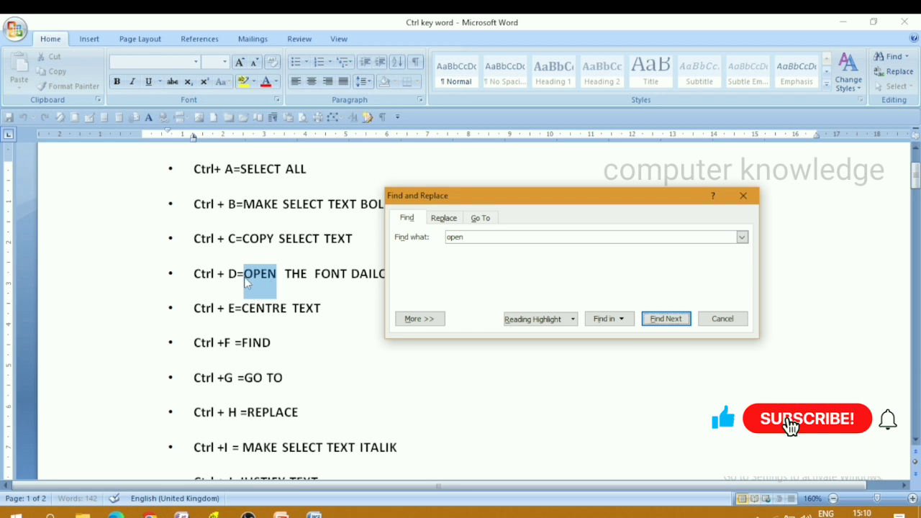
pyautogui.click(661, 325)
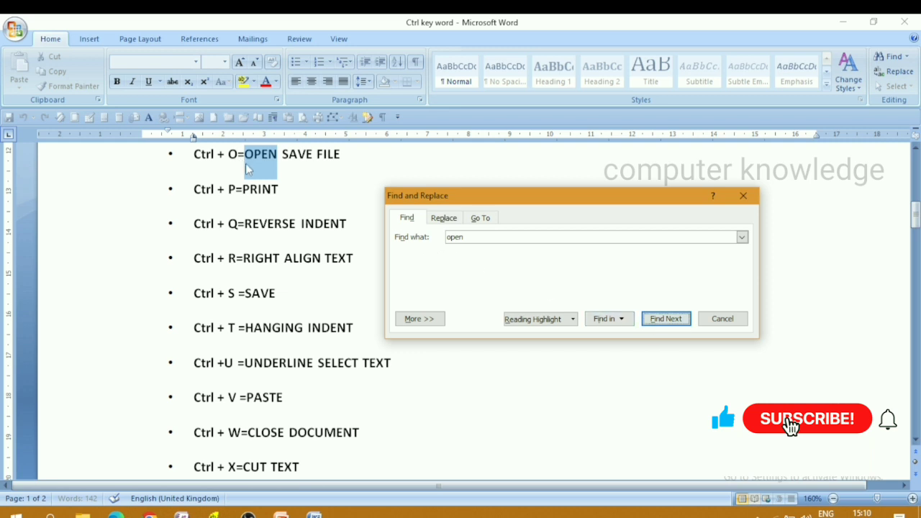
pyautogui.click(668, 321)
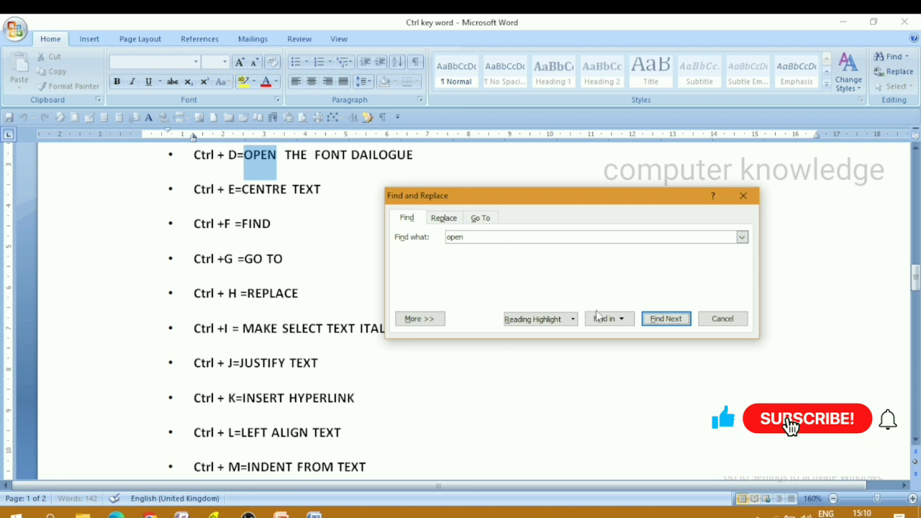
pyautogui.click(743, 195)
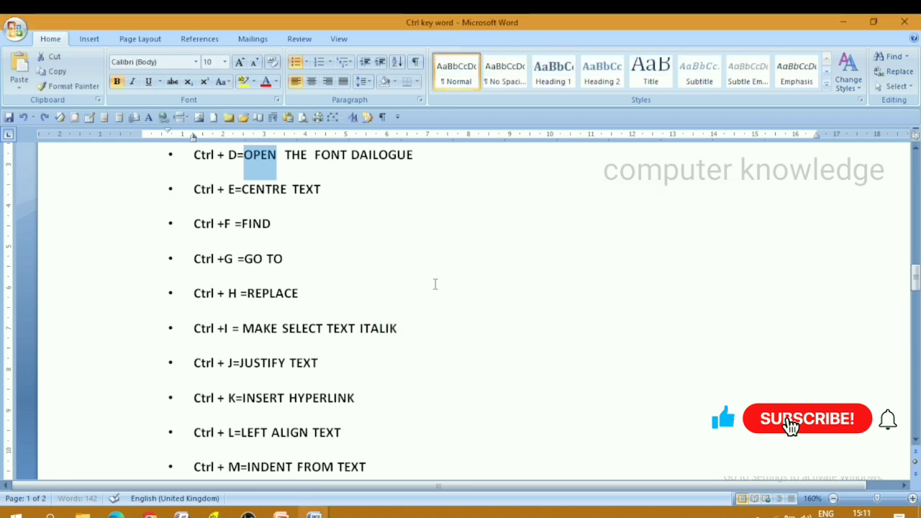
# Step: Use Go To with the Line option to jump to line 5 of the document
pyautogui.scroll(1, 425, 286)
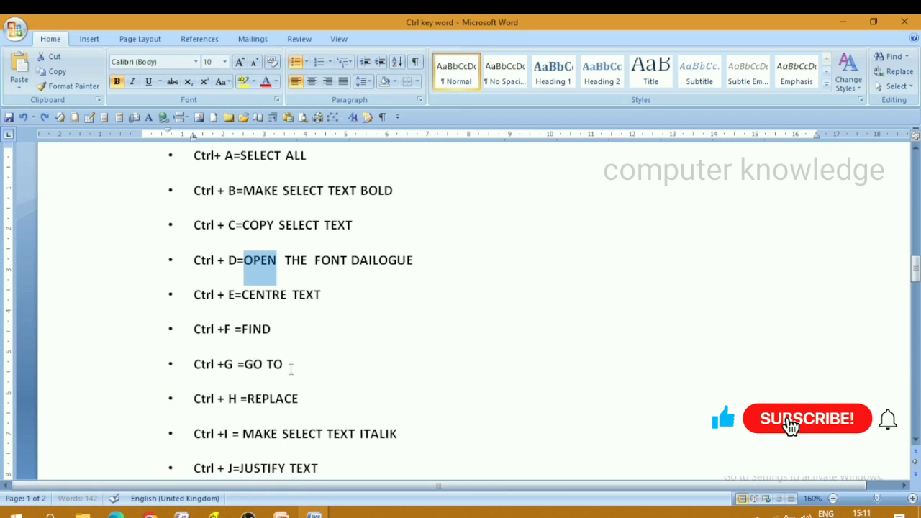
pyautogui.hotkey('ctrl', 'g')
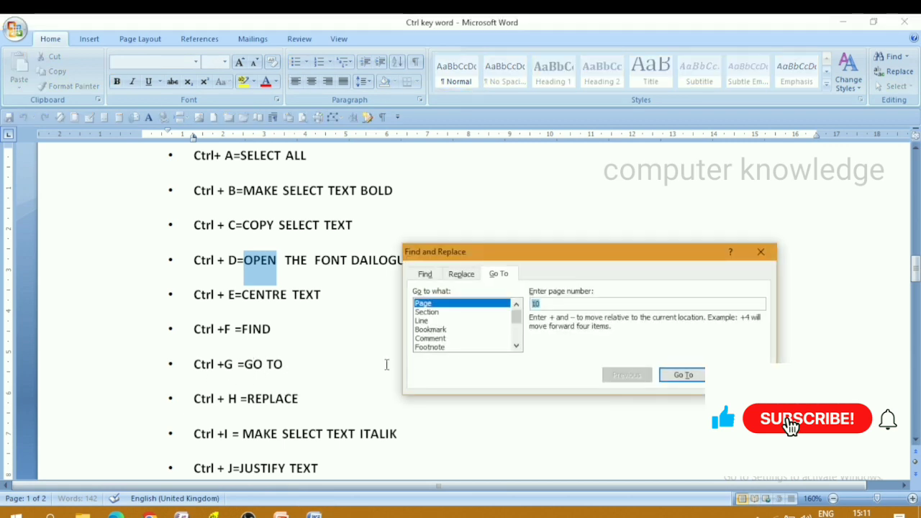
pyautogui.click(421, 321)
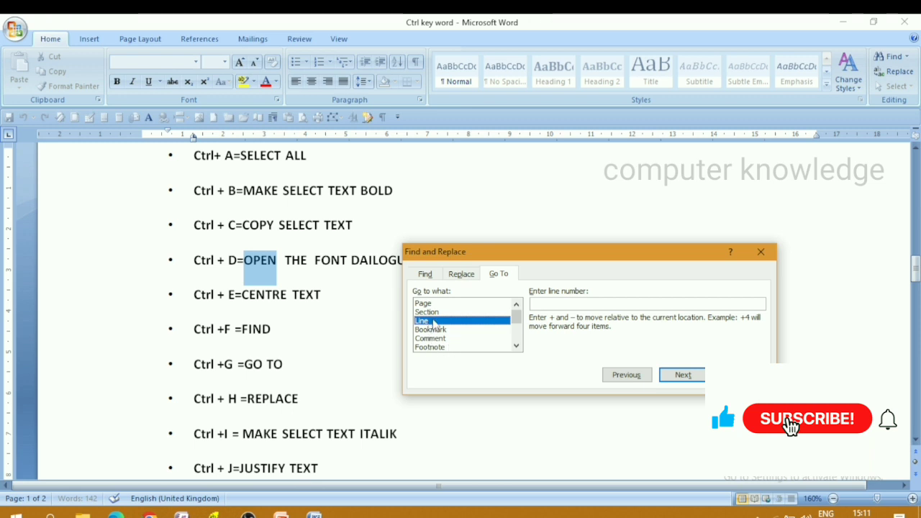
pyautogui.click(556, 304)
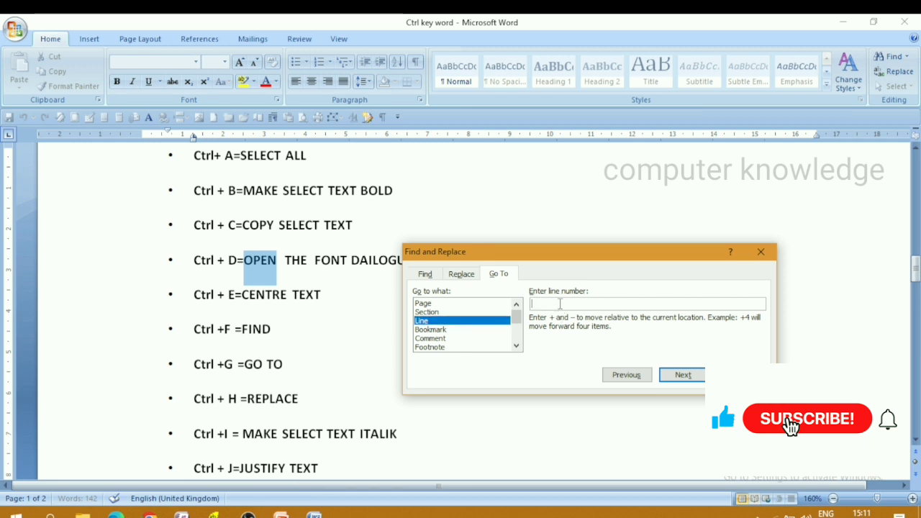
pyautogui.write('5')
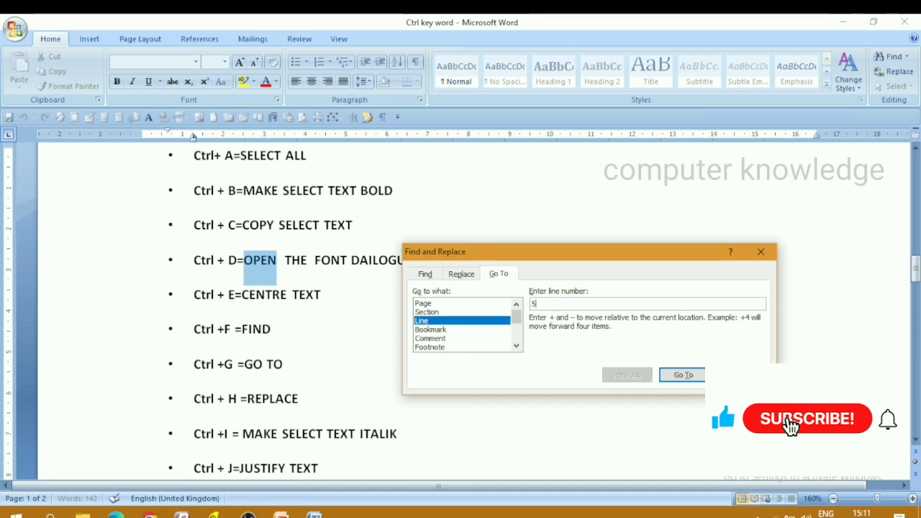
pyautogui.click(676, 374)
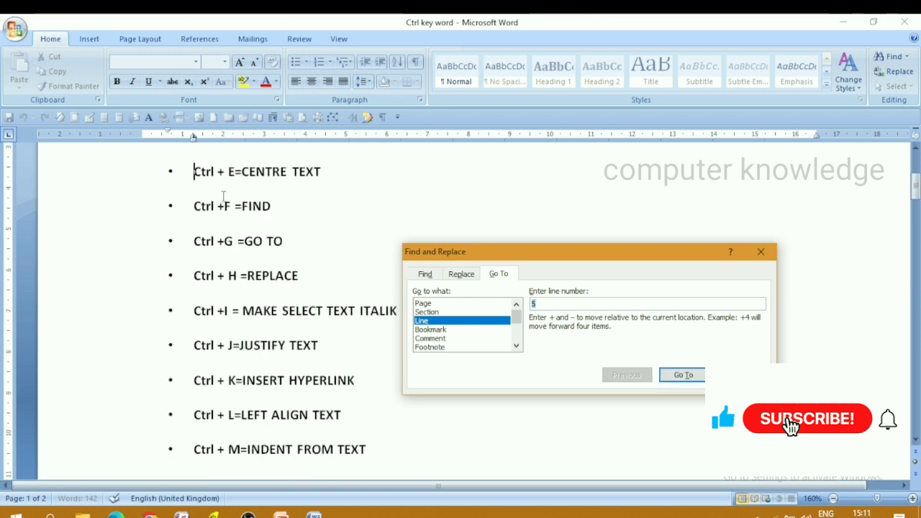
pyautogui.scroll(4, 223, 196)
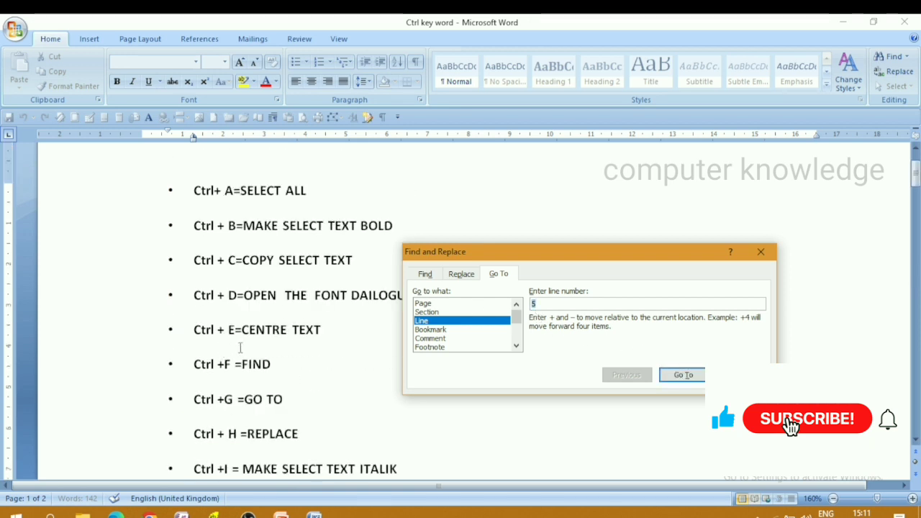
# Step: Select the "Ctrl + E=CENTRE TEXT" line, repeat the jump to line 5 and close the Go To dialog
pyautogui.click(224, 330)
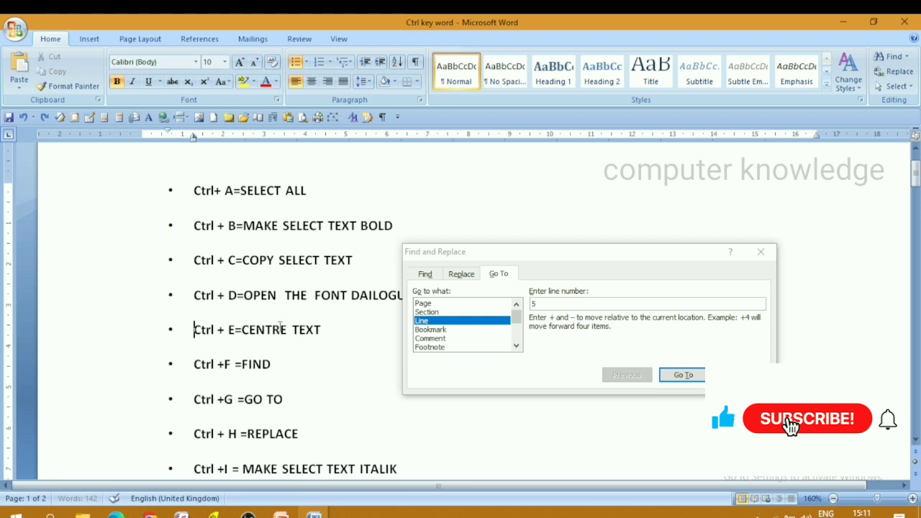
pyautogui.moveTo(325, 333); pyautogui.dragTo(186, 338)
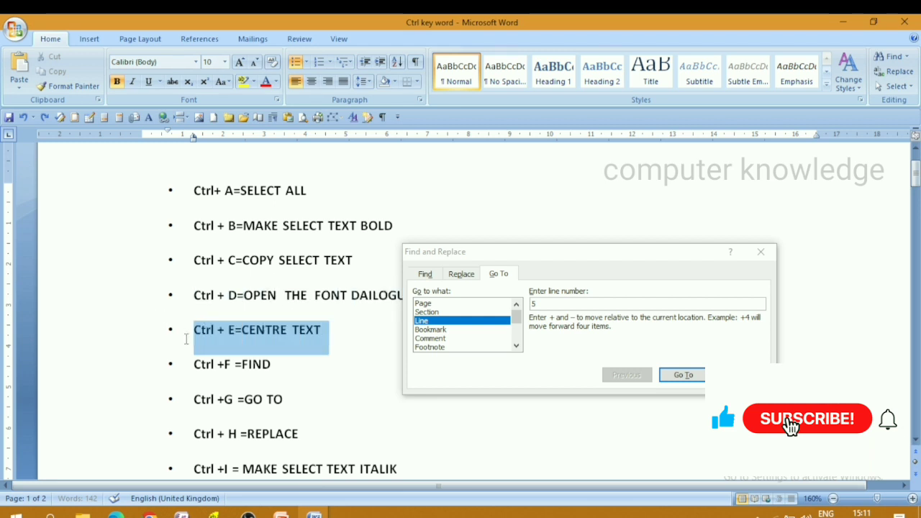
pyautogui.click(395, 354)
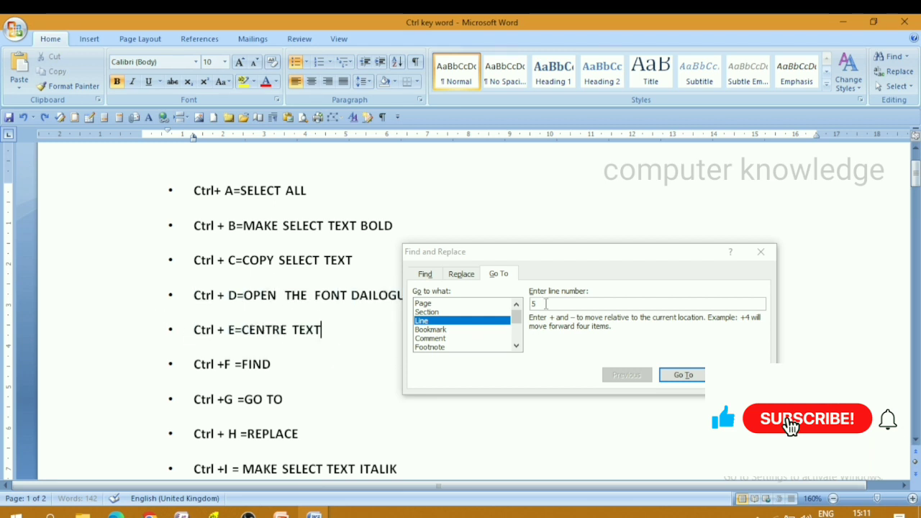
pyautogui.click(683, 376)
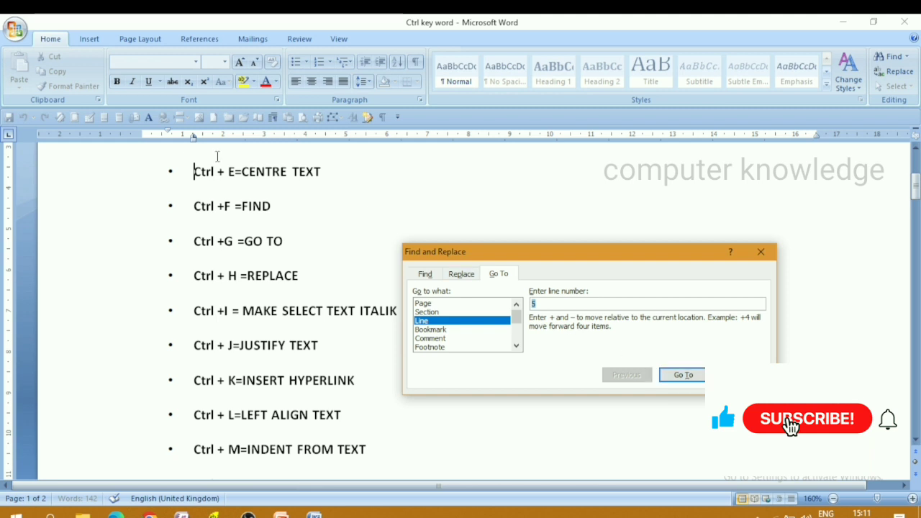
pyautogui.click(757, 252)
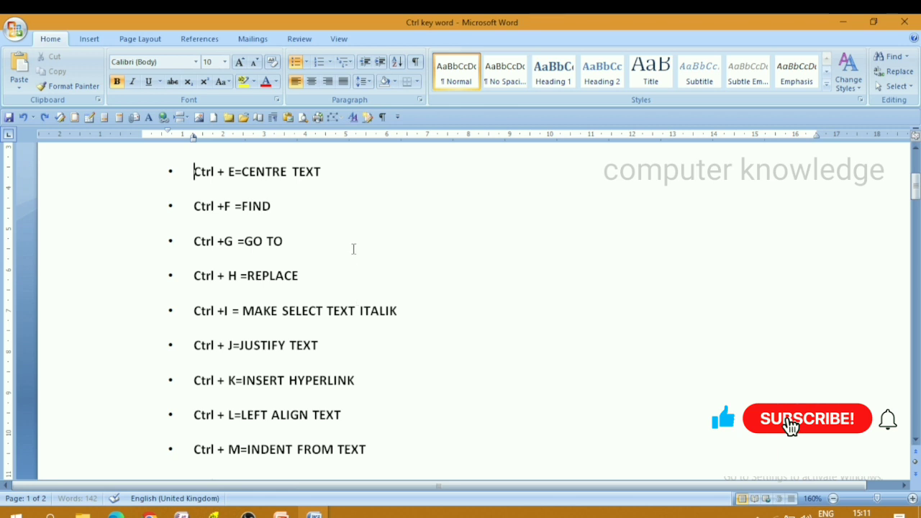
# Step: Start a replace operation with "find" as the search text and "copy" as the replacement
pyautogui.hotkey('ctrl', 'h')
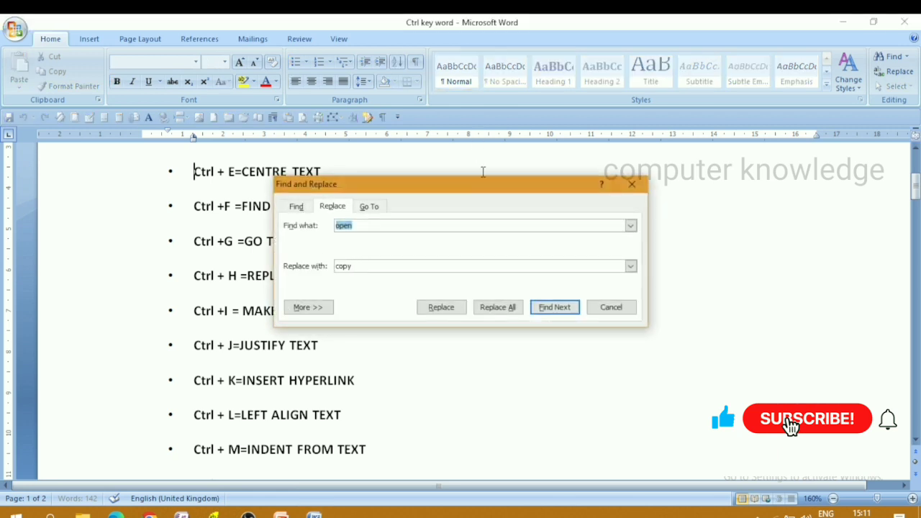
pyautogui.moveTo(496, 189); pyautogui.dragTo(626, 197)
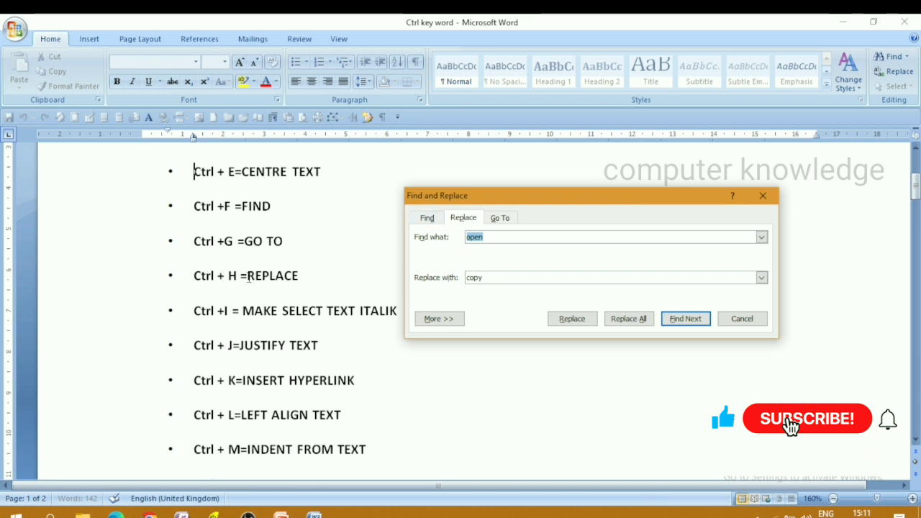
pyautogui.click(492, 238)
pyautogui.press('BackSpace')
pyautogui.press('BackSpace')
pyautogui.press('BackSpace')
pyautogui.press('BackSpace')
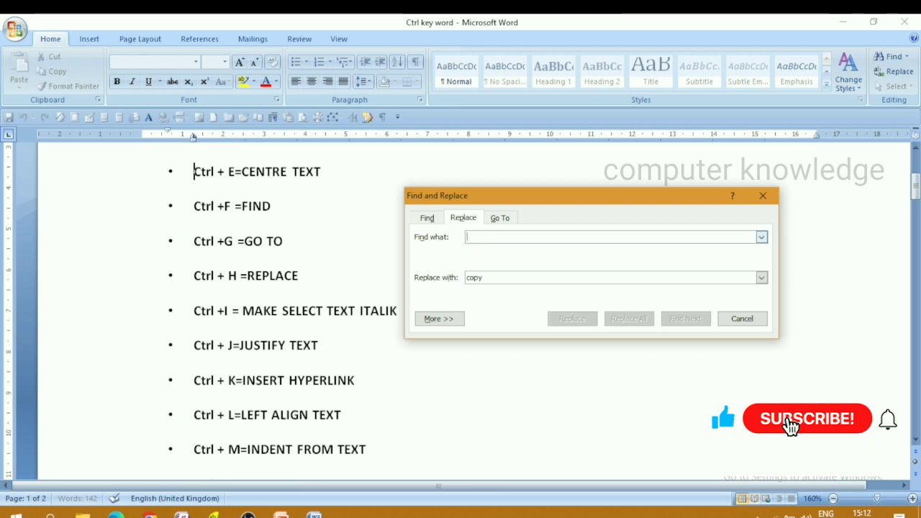
pyautogui.write('find')
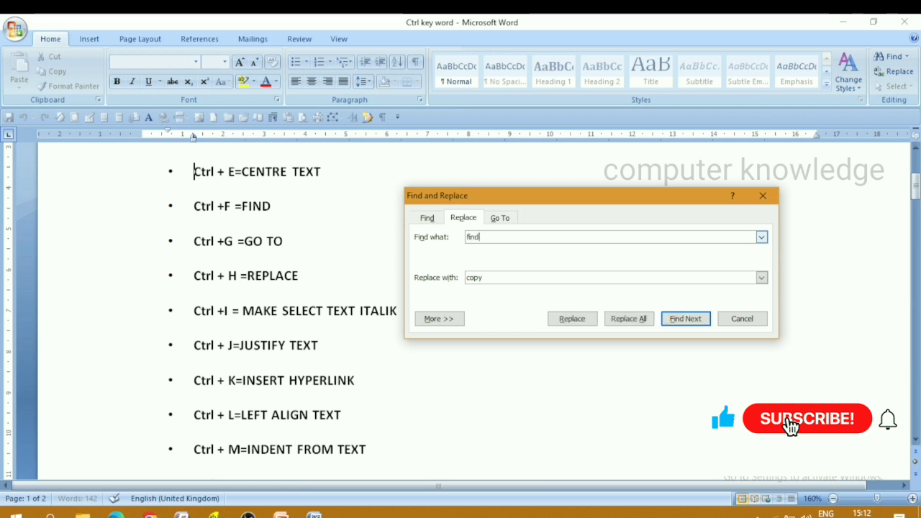
# Step: Replace the word FIND on the "Ctrl +F" line with "copy" and check the edited line
pyautogui.click(270, 206)
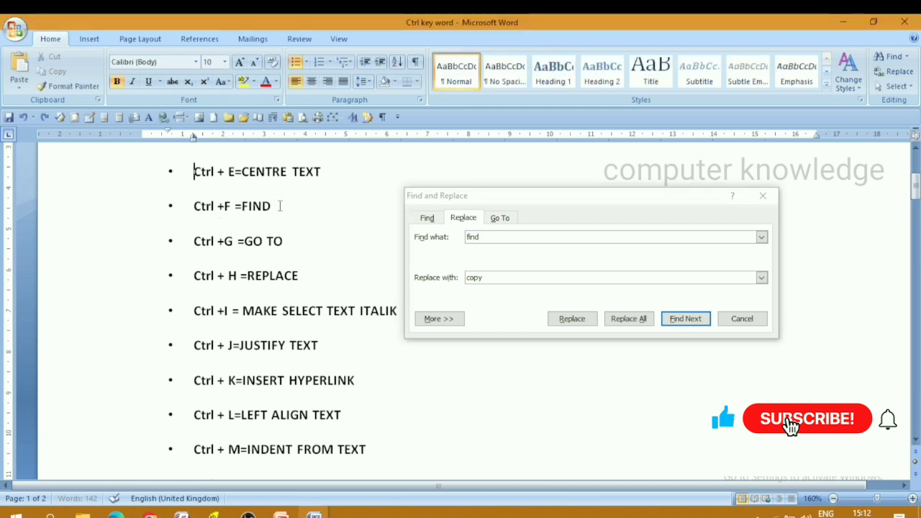
pyautogui.moveTo(272, 207); pyautogui.dragTo(242, 207)
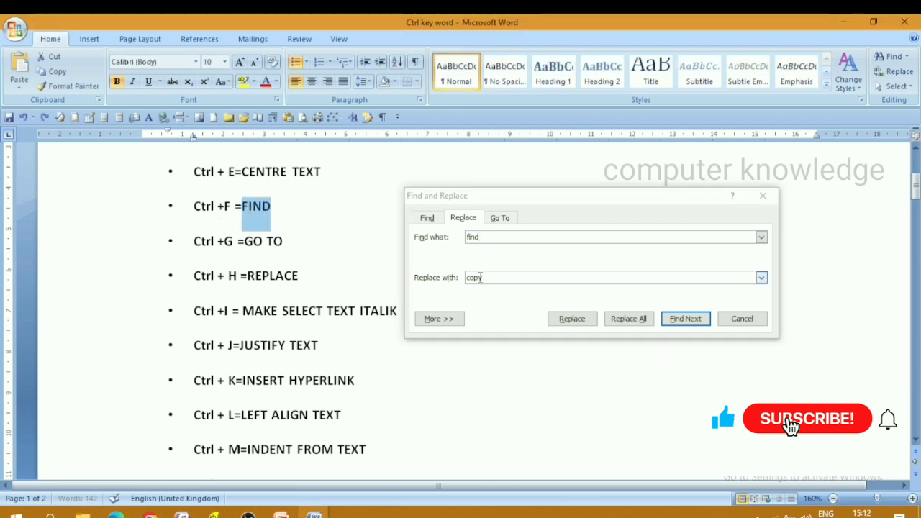
pyautogui.click(392, 279)
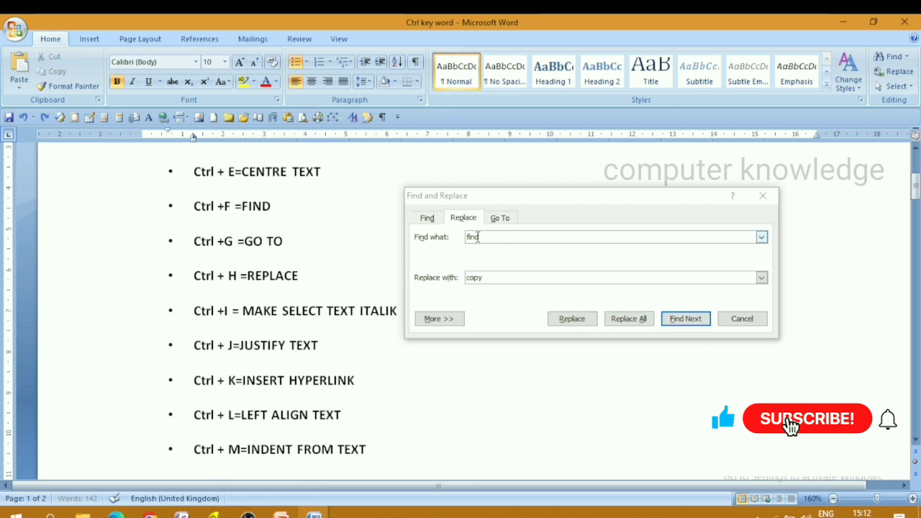
pyautogui.click(571, 318)
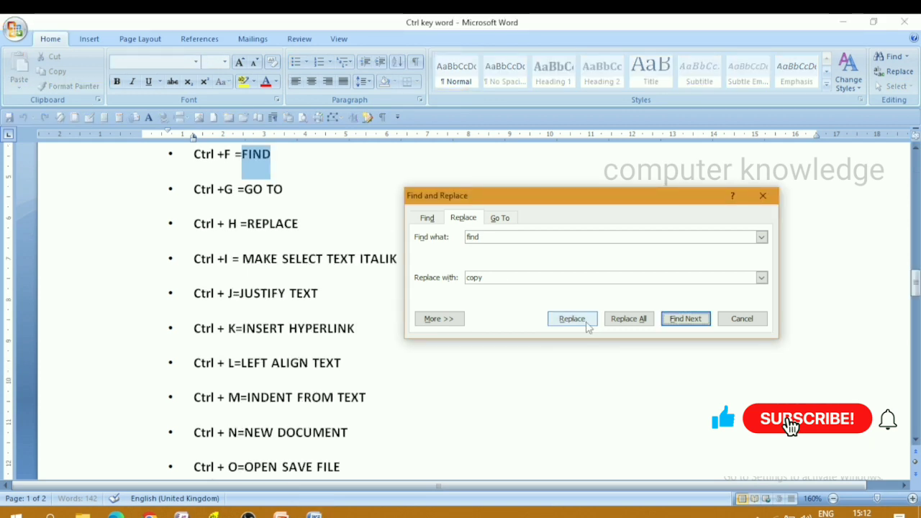
pyautogui.click(584, 321)
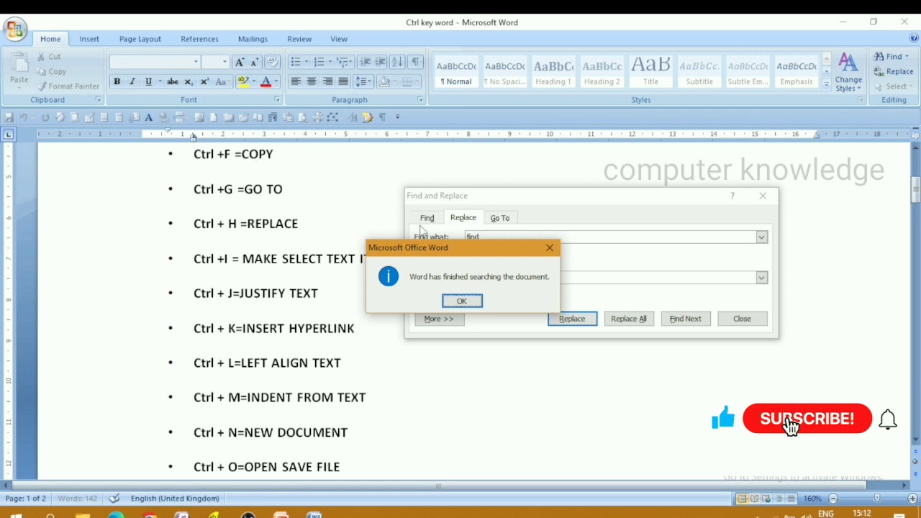
pyautogui.click(459, 298)
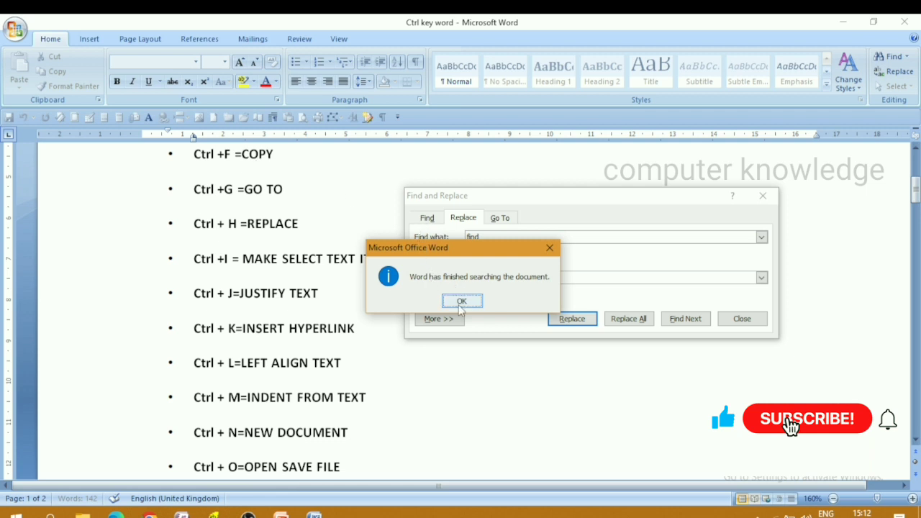
pyautogui.click(461, 302)
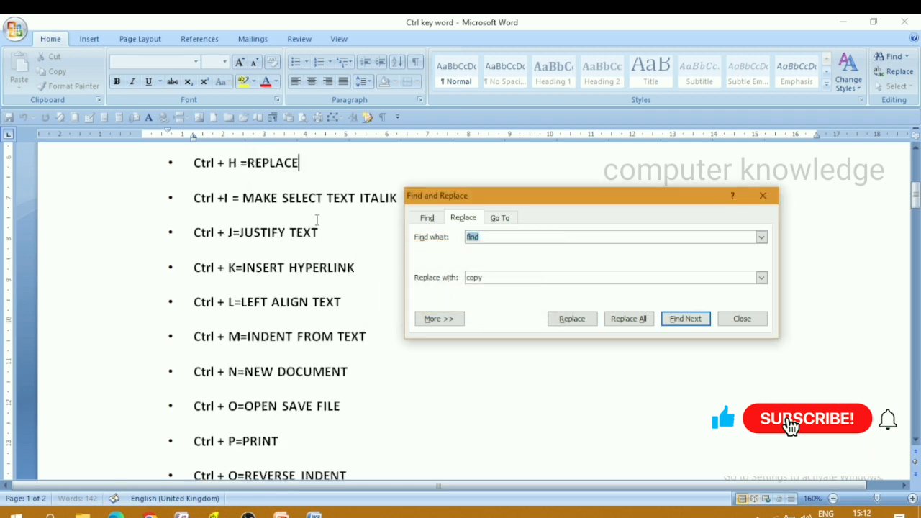
pyautogui.scroll(3, 302, 231)
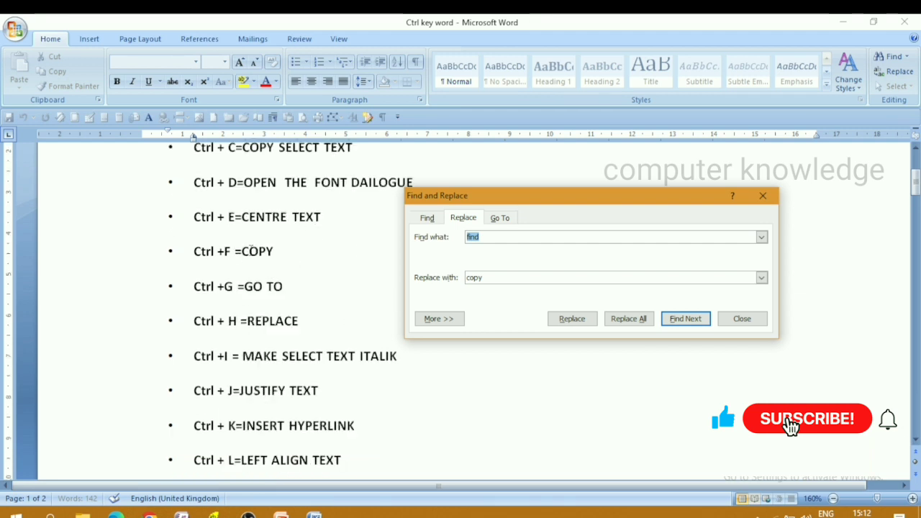
pyautogui.click(246, 251)
pyautogui.moveTo(273, 251); pyautogui.dragTo(224, 251)
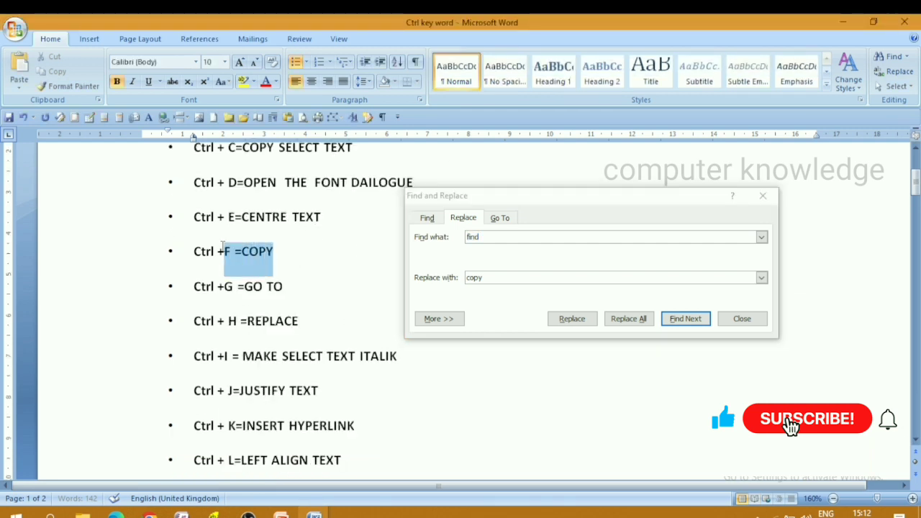
pyautogui.click(291, 265)
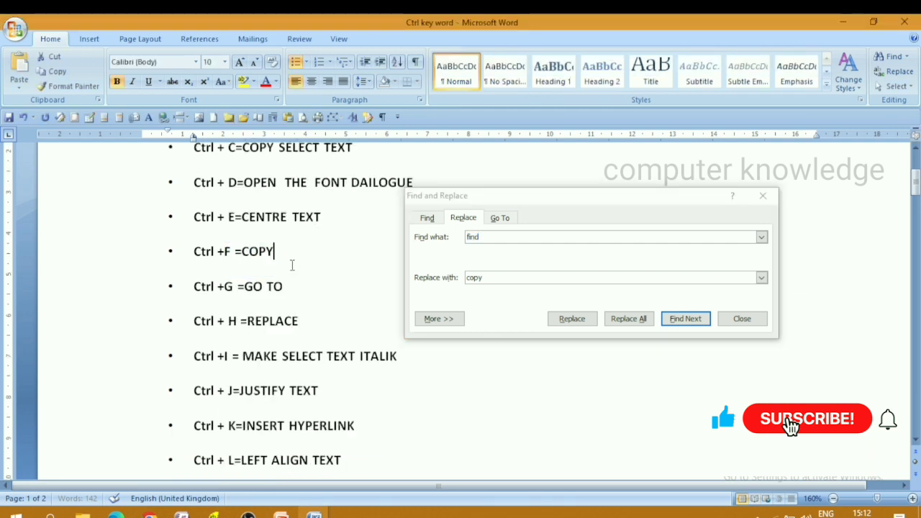
# Step: Reverse the replacement terms, searching for "copy" and replacing it with "find"
pyautogui.click(496, 239)
pyautogui.write('copy')
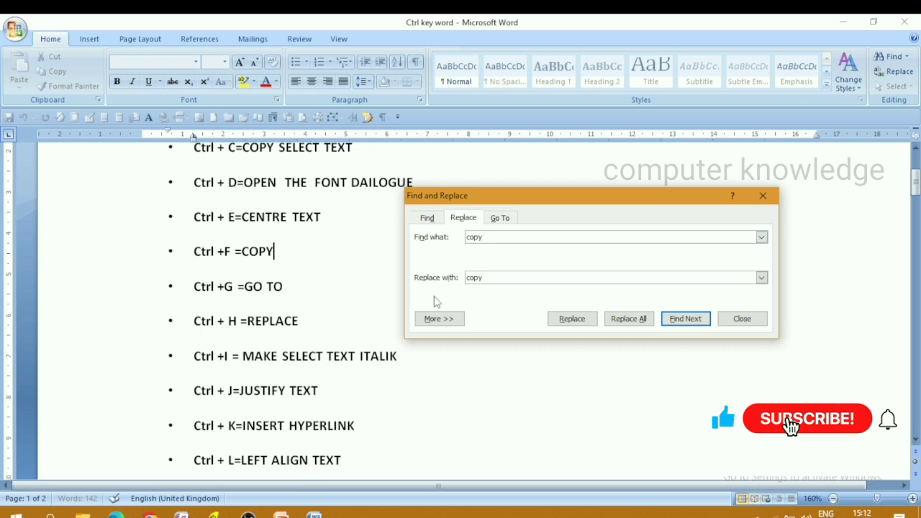
pyautogui.click(476, 279)
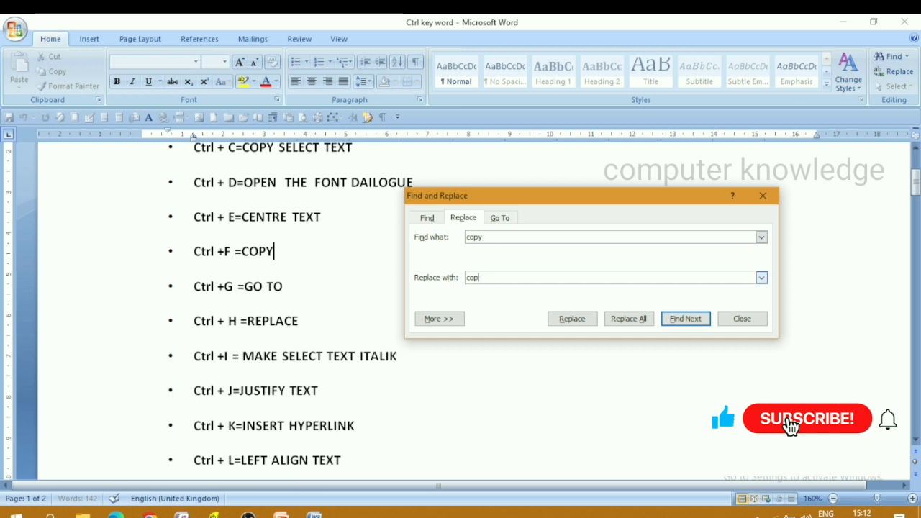
pyautogui.write('fin')
pyautogui.press('BackSpace')
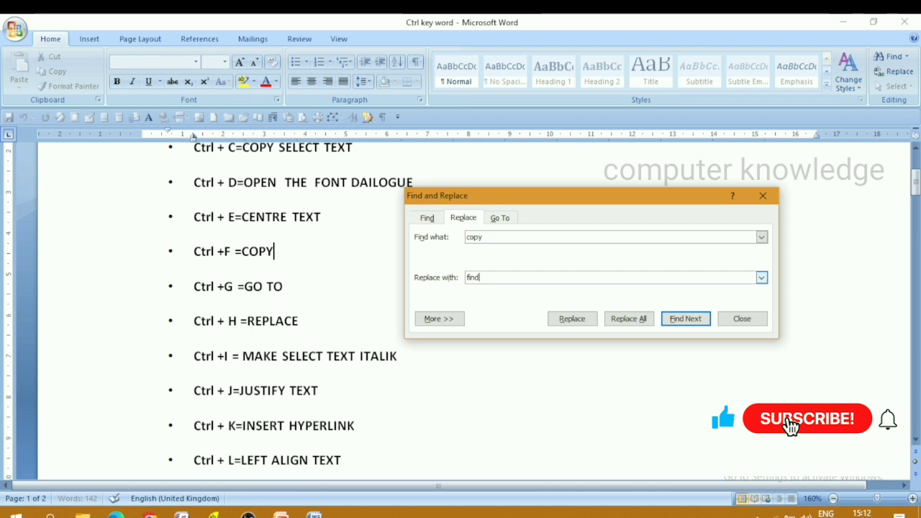
# Step: Try replacing "copy" with "find" on the "Ctrl + C" line and undo that replacement
pyautogui.click(564, 325)
pyautogui.click(564, 319)
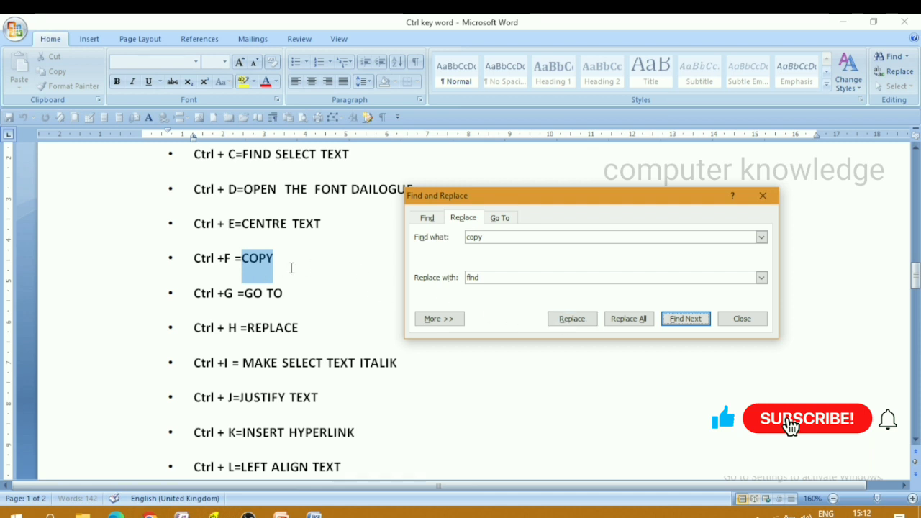
pyautogui.click(579, 323)
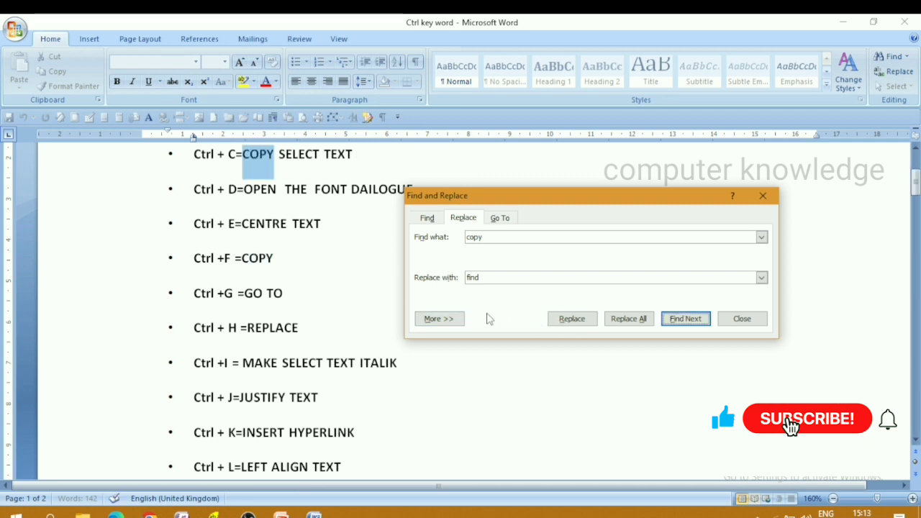
# Step: Replace only the word COPY on the "Ctrl +F" line with "find", search the remaining document and close Find and Replace
pyautogui.click(281, 257)
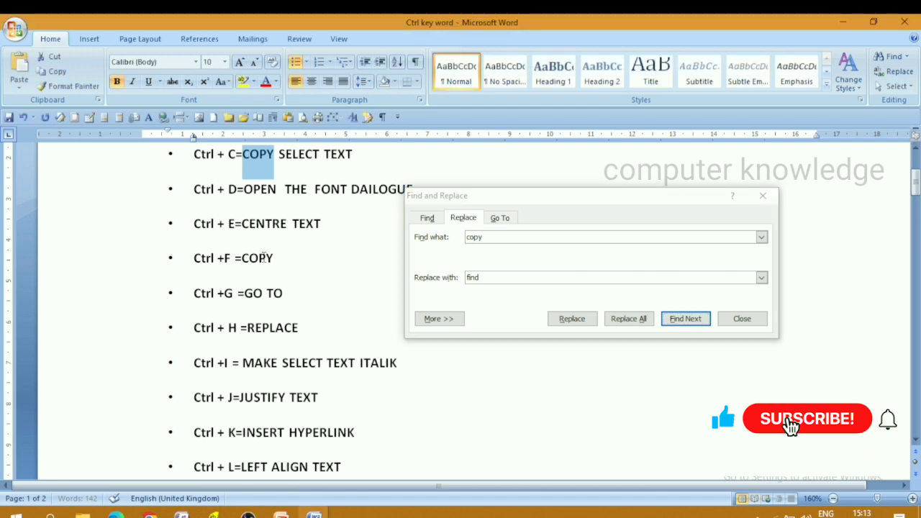
pyautogui.moveTo(243, 256); pyautogui.dragTo(287, 259)
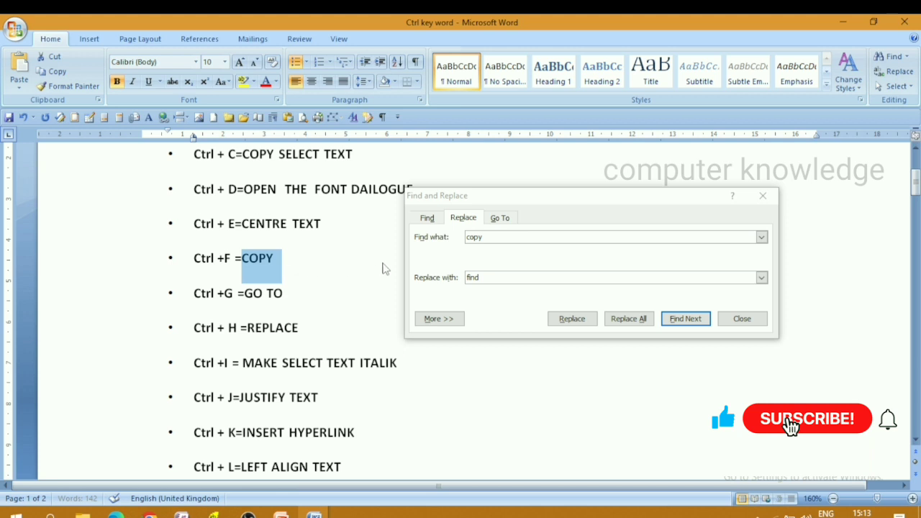
pyautogui.click(562, 319)
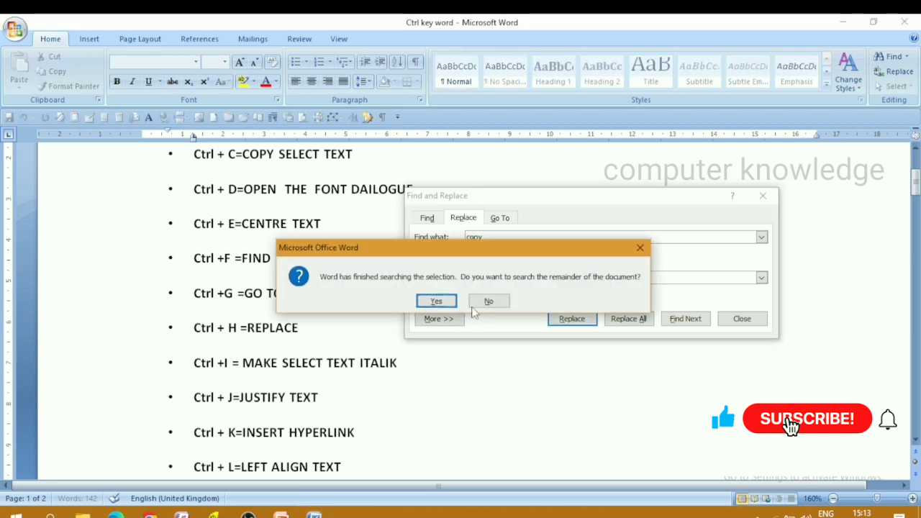
pyautogui.click(434, 301)
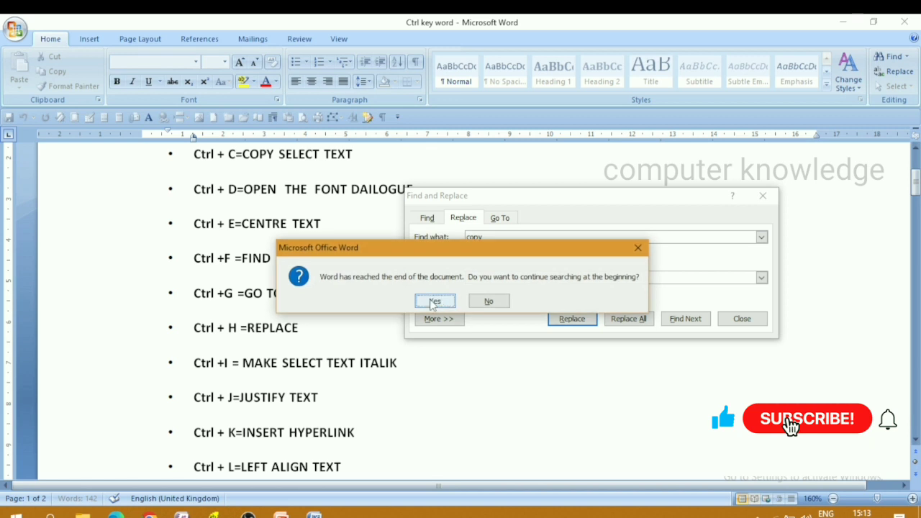
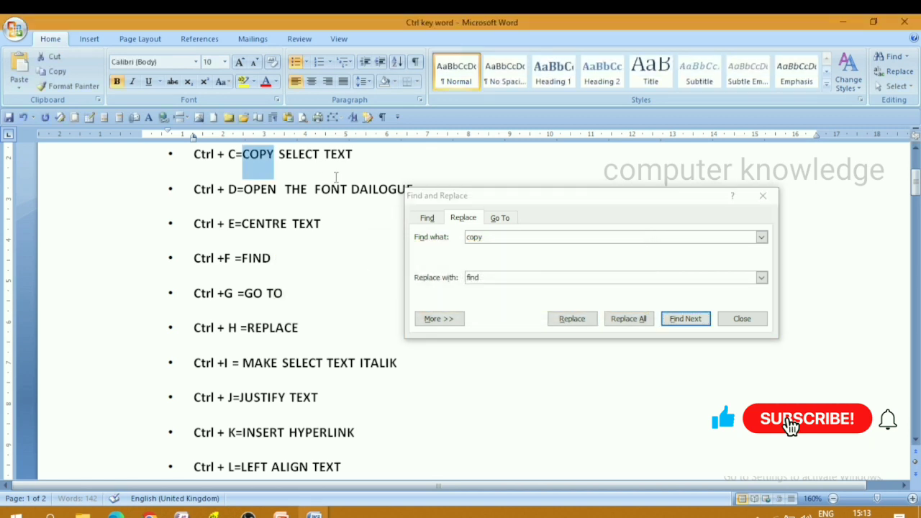
pyautogui.click(360, 213)
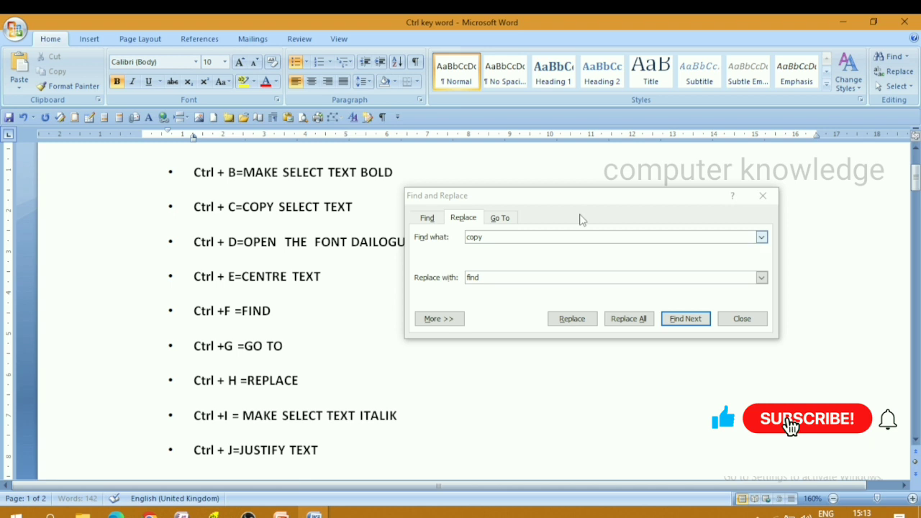
pyautogui.click(762, 196)
# Step: Make the entire document's text italic and remove the italics again
pyautogui.scroll(-2, 475, 280)
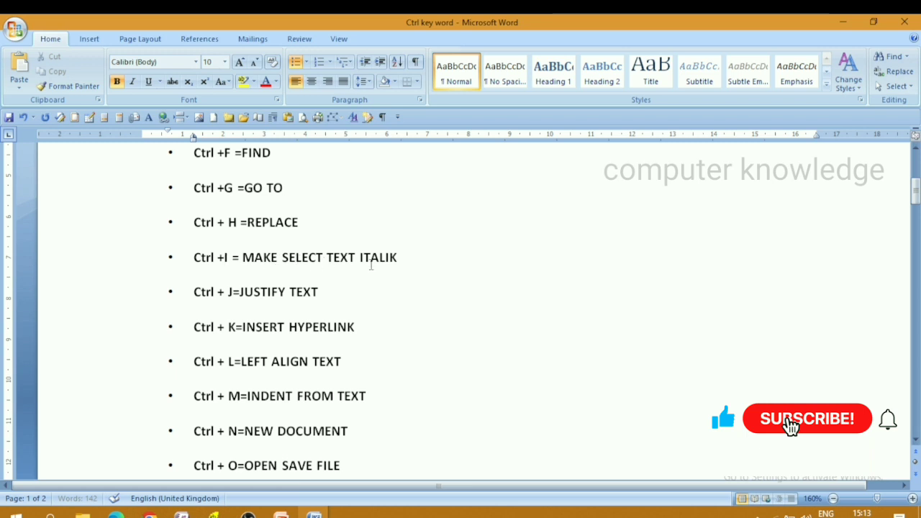
pyautogui.hotkey('ctrl', 'a')
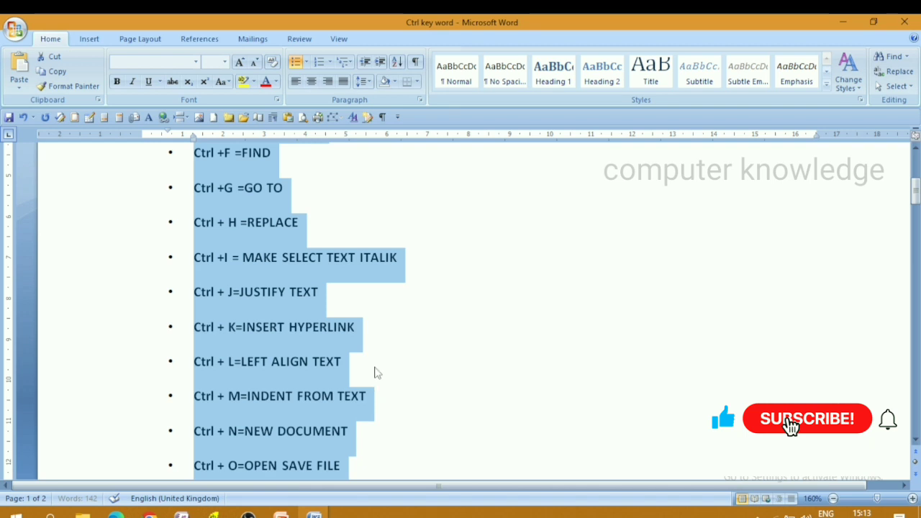
pyautogui.hotkey('ctrl', 'i')
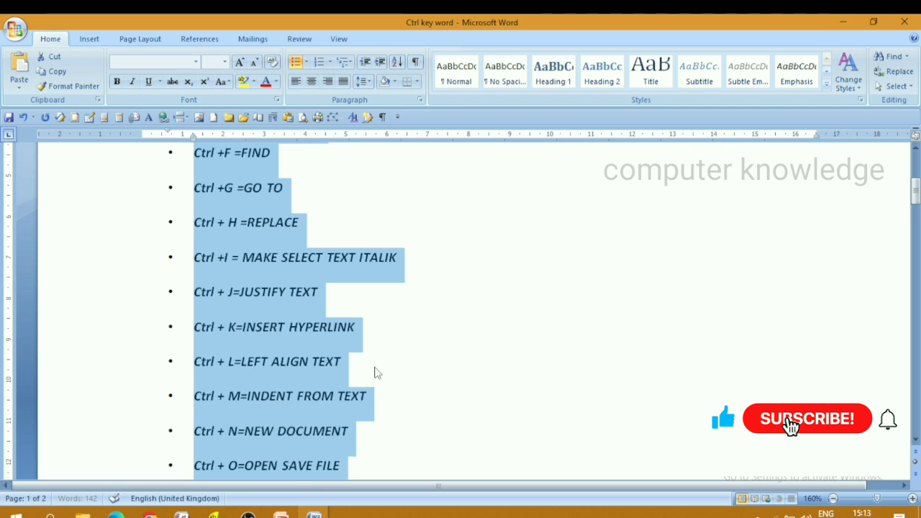
pyautogui.hotkey('ctrl', 'i')
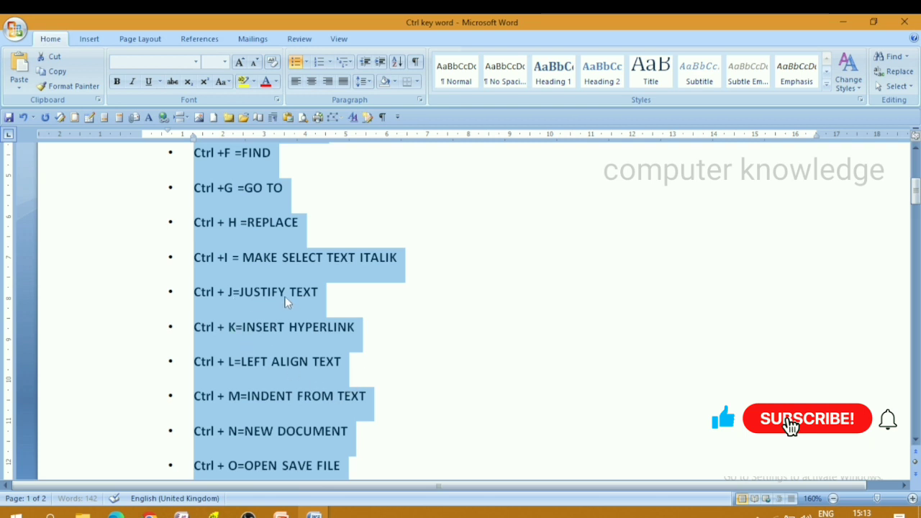
# Step: Center all the selected document text and justify it again
pyautogui.hotkey('ctrl', 'e')
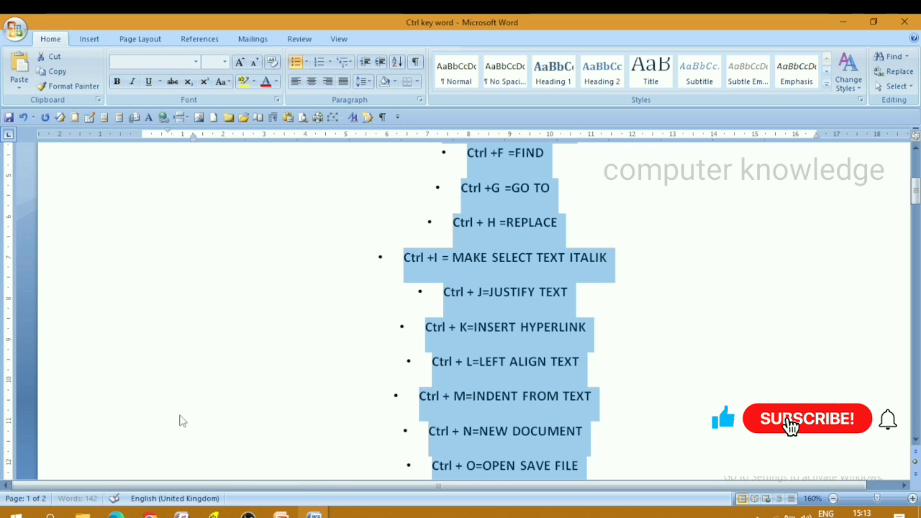
pyautogui.hotkey('ctrl', 'l')
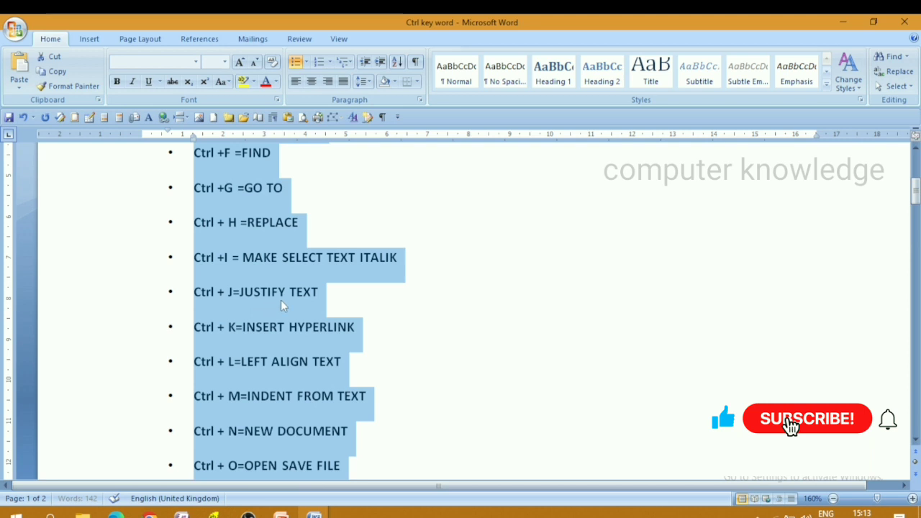
# Step: Place the cursor at the end of the "Ctrl + J" line, bring up the Insert Hyperlink dialog and dismiss it without adding a link
pyautogui.click(381, 313)
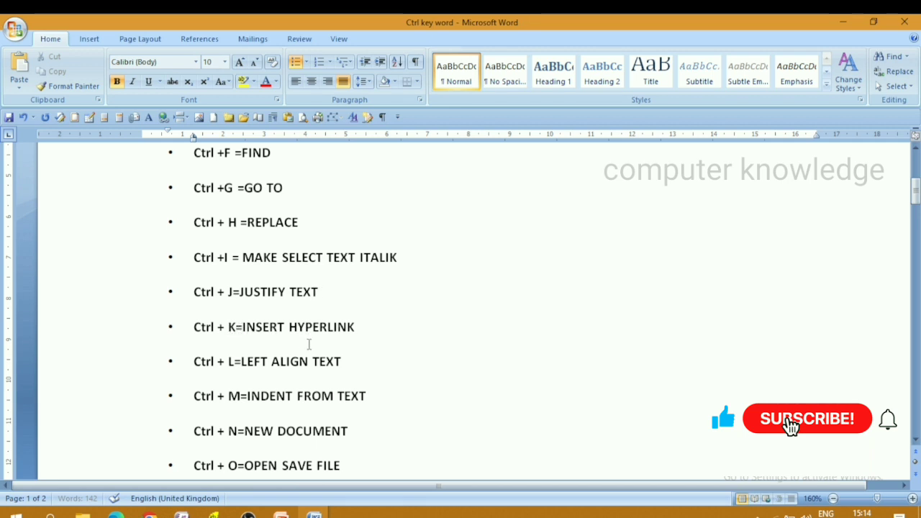
pyautogui.hotkey('ctrl', 'k')
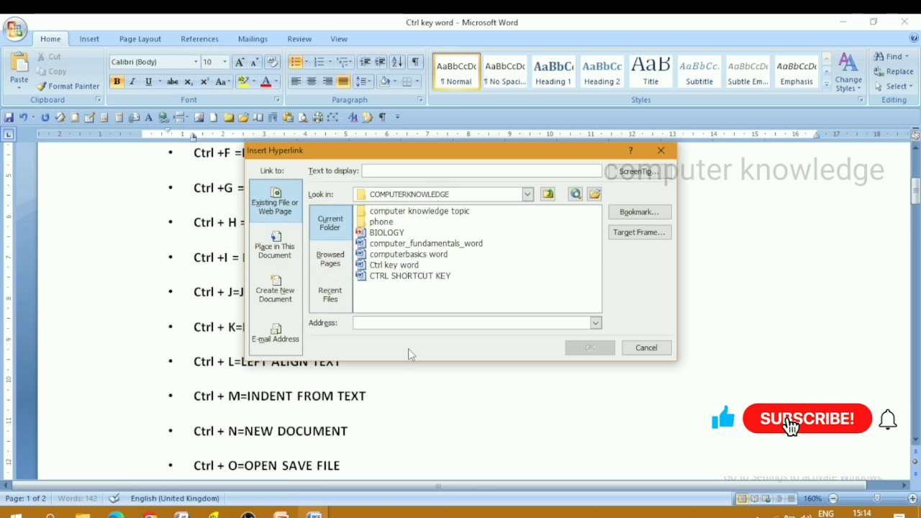
pyautogui.click(661, 150)
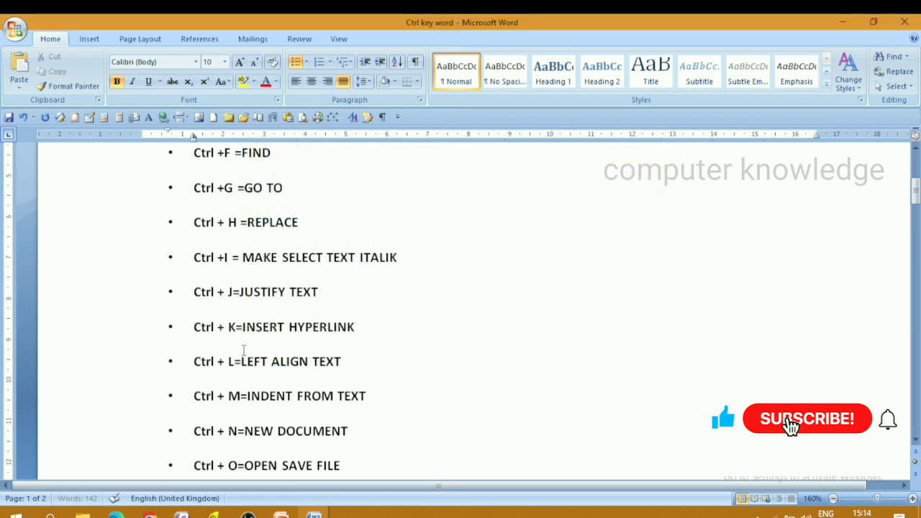
# Step: Select the entire document, center its text and left-align it
pyautogui.scroll(-1, 246, 368)
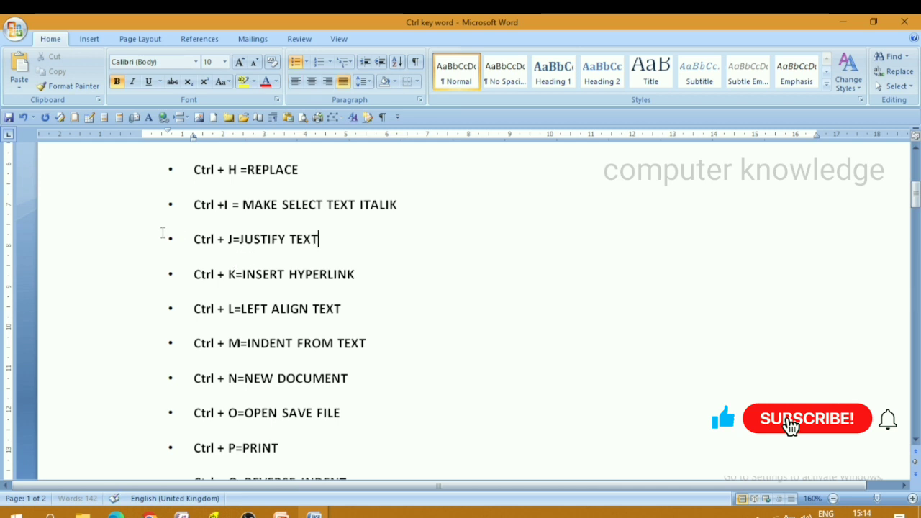
pyautogui.hotkey('ctrl', 'a')
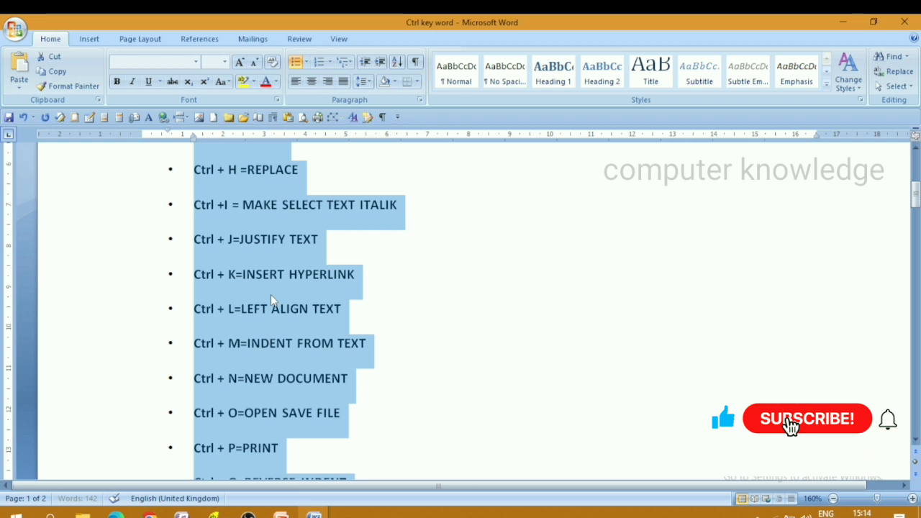
pyautogui.hotkey('ctrl', 'e')
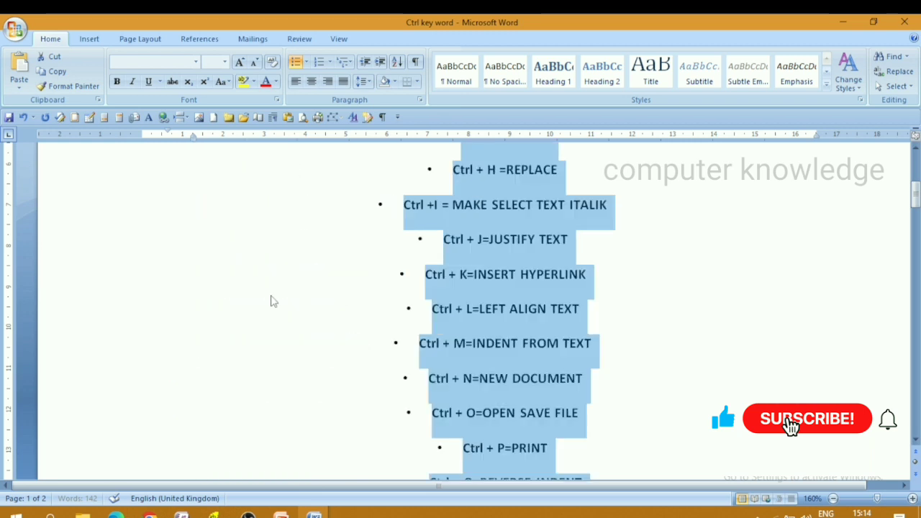
pyautogui.hotkey('ctrl', 'l')
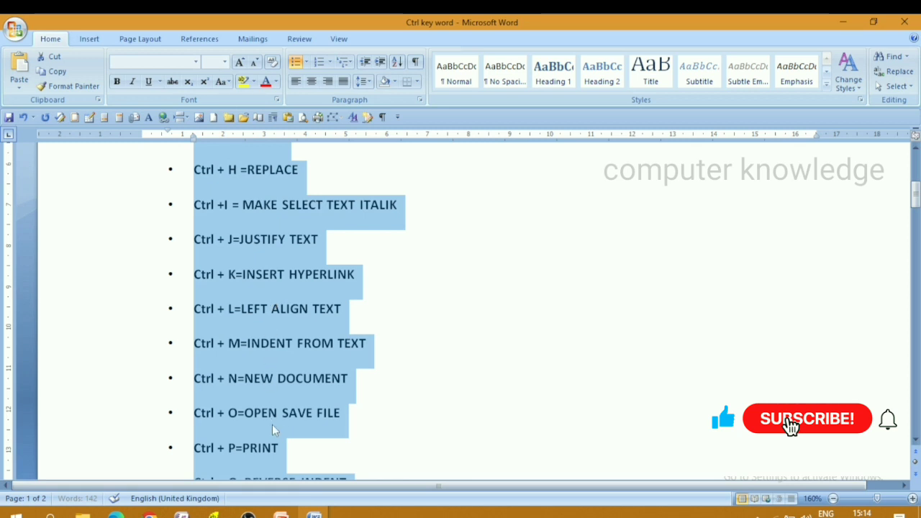
# Step: Right-align the selected document text and restore the left alignment
pyautogui.scroll(-2, 266, 384)
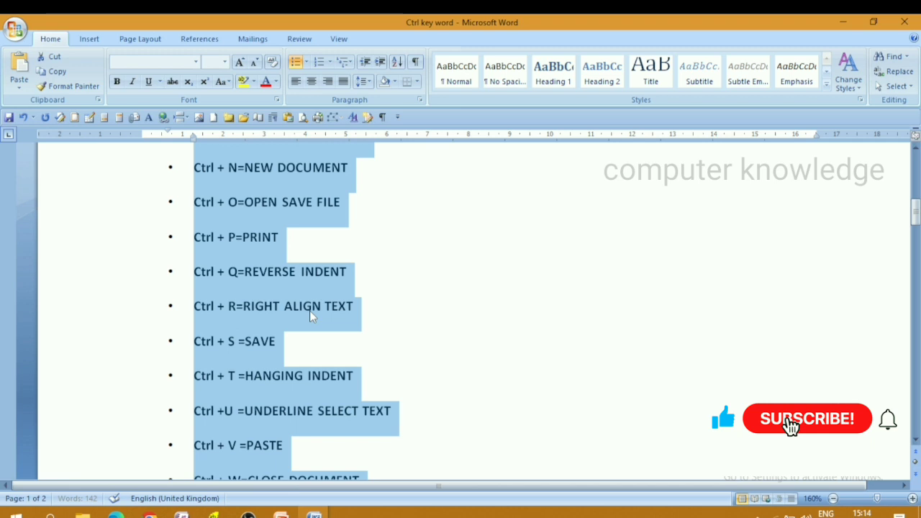
pyautogui.hotkey('ctrl', 'r')
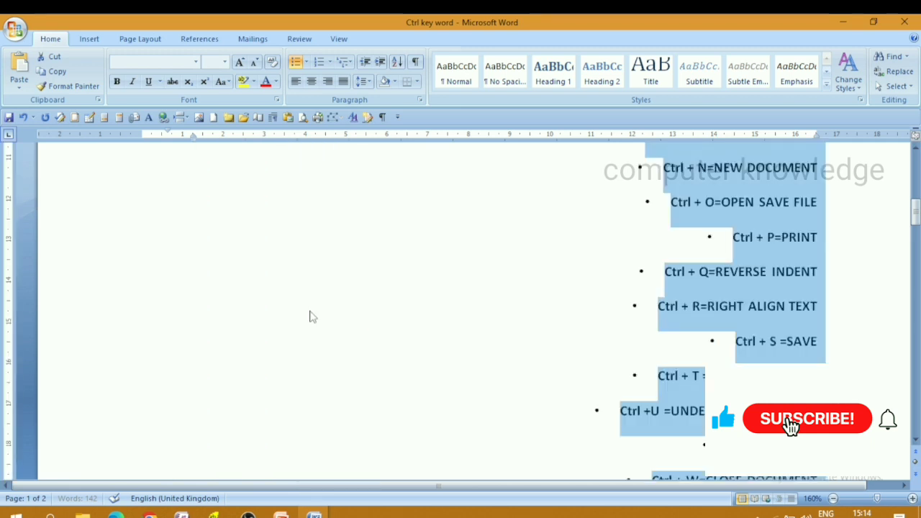
pyautogui.hotkey('ctrl', 'l')
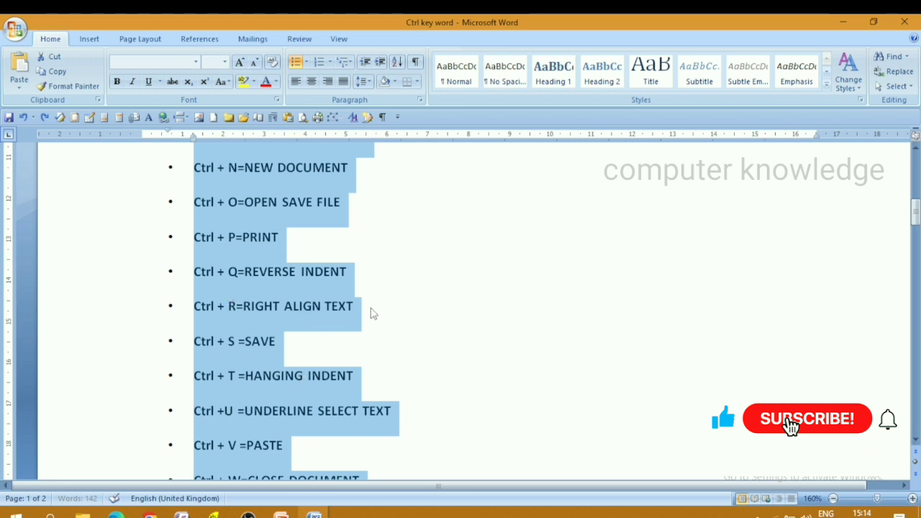
# Step: Indent the "Ctrl + M" line repeatedly until its text starts at about 13 cm on the ruler
pyautogui.scroll(2, 372, 313)
pyautogui.scroll(1, 272, 268)
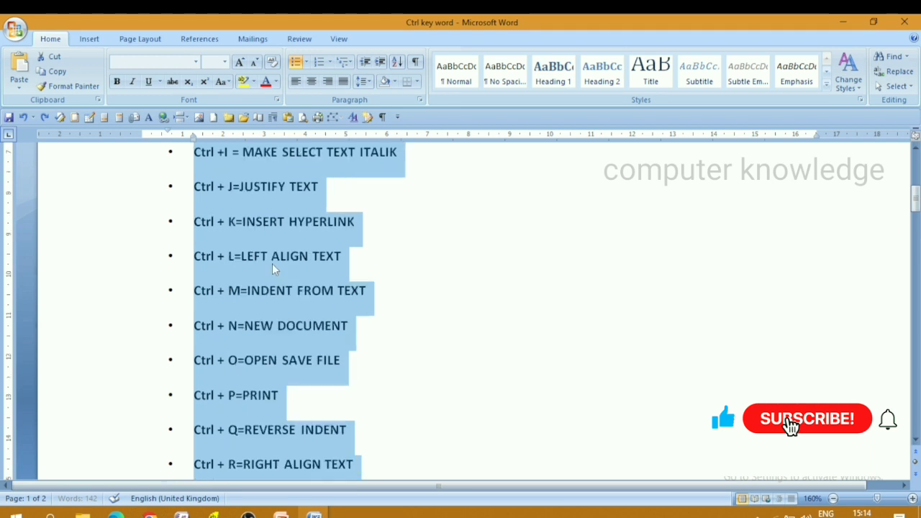
pyautogui.click(473, 313)
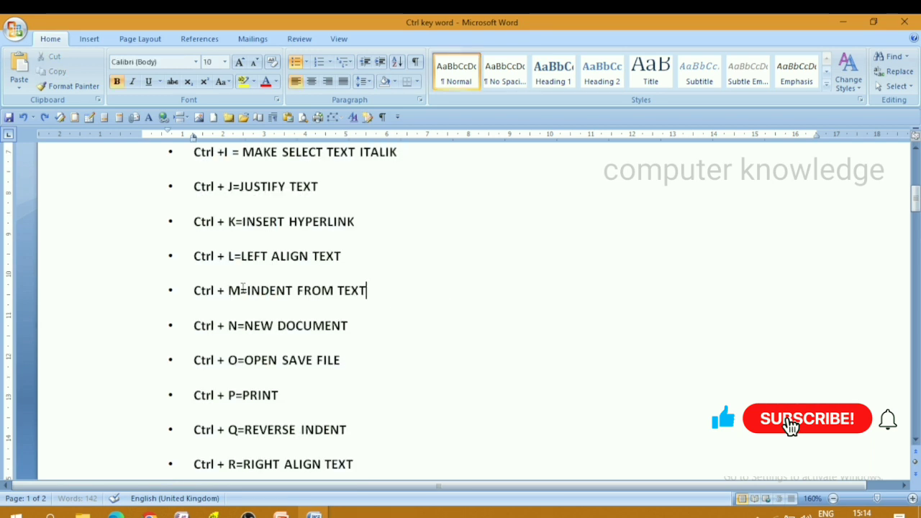
pyautogui.hotkey('ctrl', 'm')
pyautogui.hotkey('ctrl', 'm')
pyautogui.hotkey('ctrl', 'm')
pyautogui.hotkey('ctrl', 'm')
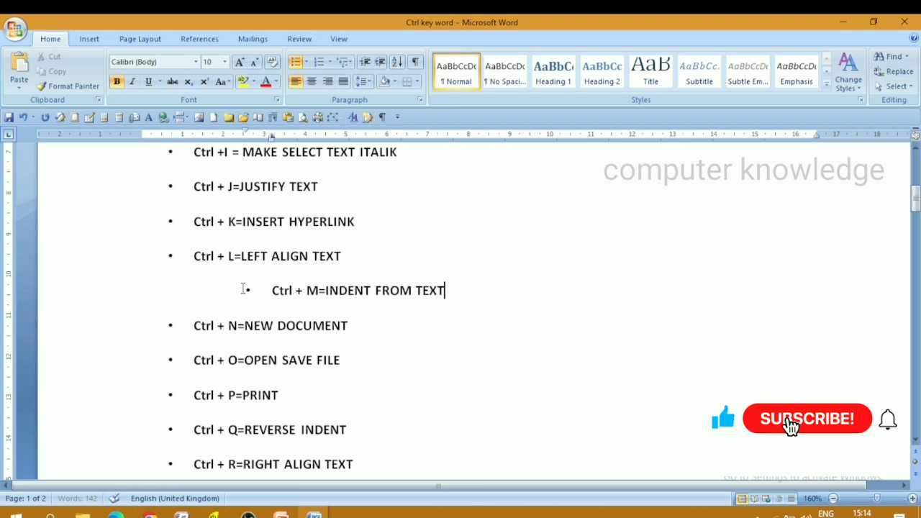
pyautogui.hotkey('ctrl', 'm')
pyautogui.hotkey('ctrl', 'm')
pyautogui.hotkey('ctrl', 'm')
pyautogui.hotkey('ctrl', 'm')
pyautogui.hotkey('ctrl', 'm')
pyautogui.hotkey('ctrl', 'm')
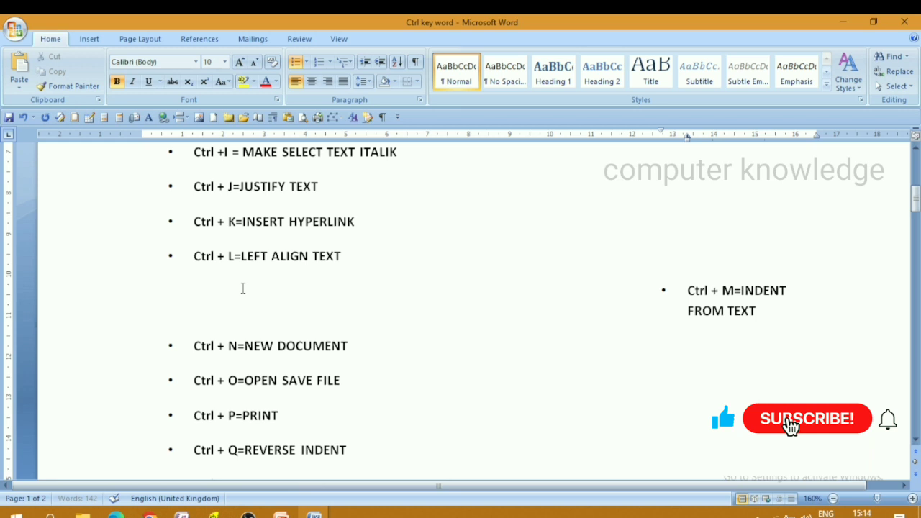
# Step: Decrease the "Ctrl + M" line's indent until it lines up with the other bullets
pyautogui.hotkey('ctrl', 'shift', 'm')
pyautogui.hotkey('ctrl', 'shift', 'm')
pyautogui.hotkey('ctrl', 'shift', 'm')
pyautogui.hotkey('ctrl', 'shift', 'm')
pyautogui.hotkey('ctrl', 'shift', 'm')
pyautogui.hotkey('ctrl', 'shift', 'm')
pyautogui.hotkey('ctrl', 'shift', 'm')
pyautogui.hotkey('ctrl', 'shift', 'm')
pyautogui.hotkey('ctrl', 'shift', 'm')
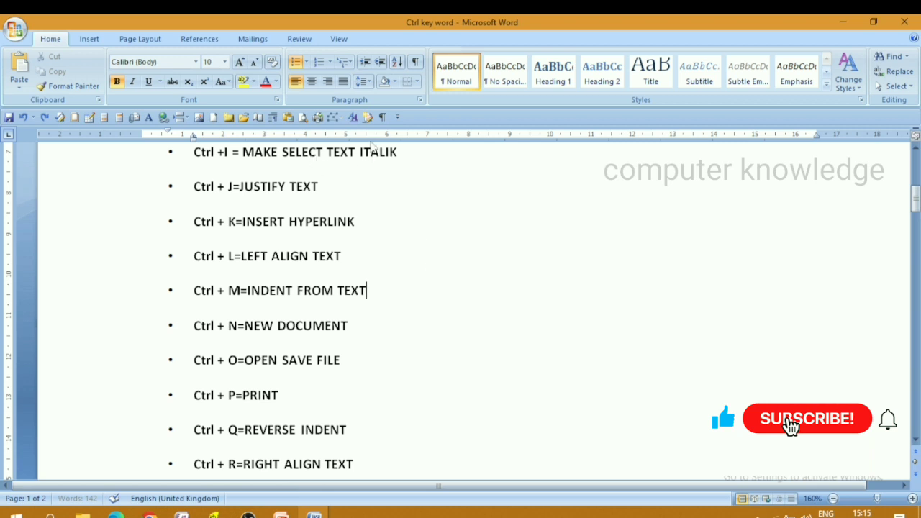
# Step: Indent the "Ctrl + M" line one level, delete its last word "TEXT" and undo both changes
pyautogui.hotkey('ctrl', 'm')
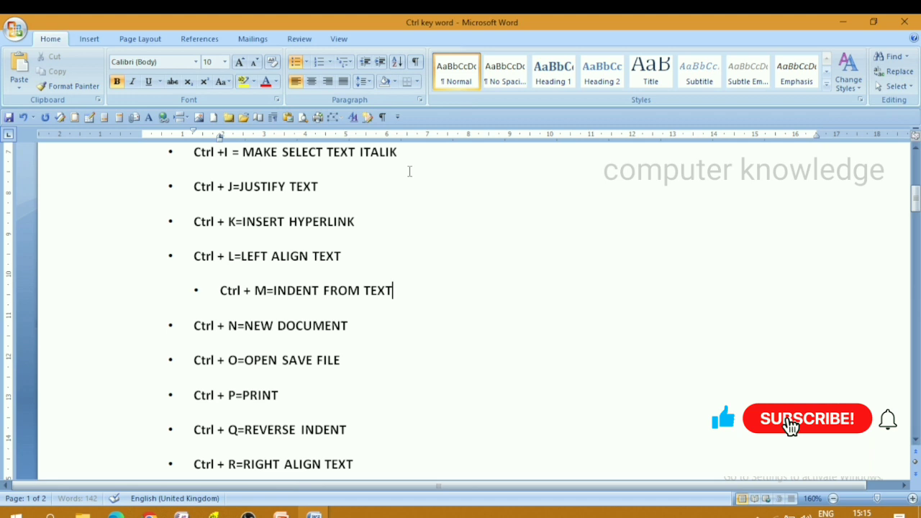
pyautogui.press('BackSpace')
pyautogui.press('BackSpace')
pyautogui.press('BackSpace')
pyautogui.press('BackSpace')
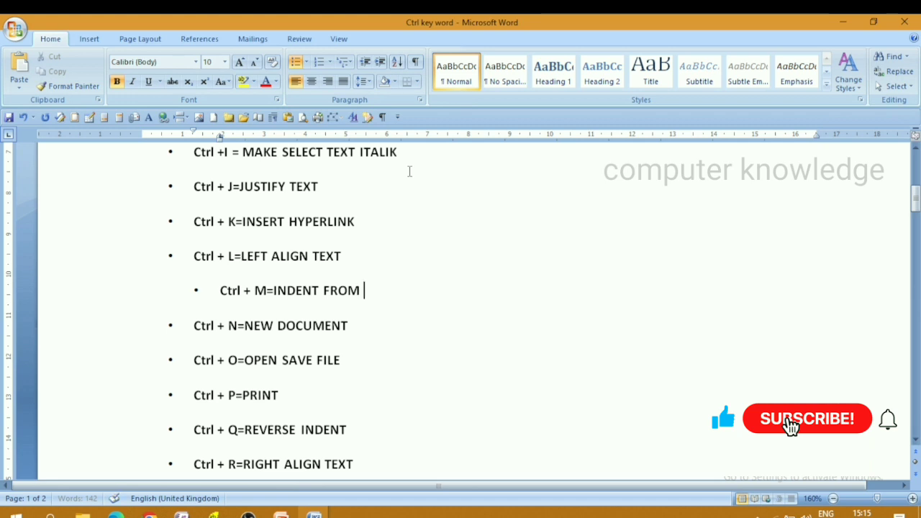
pyautogui.hotkey('ctrl', 'z')
pyautogui.hotkey('ctrl', 'z')
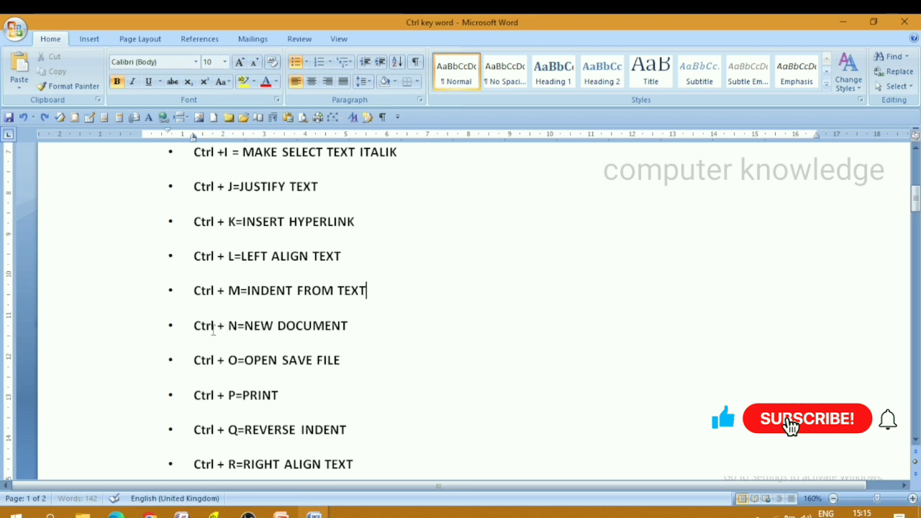
# Step: Create a new blank document and switch back to the "Ctrl key word" document
pyautogui.hotkey('ctrl', 'n')
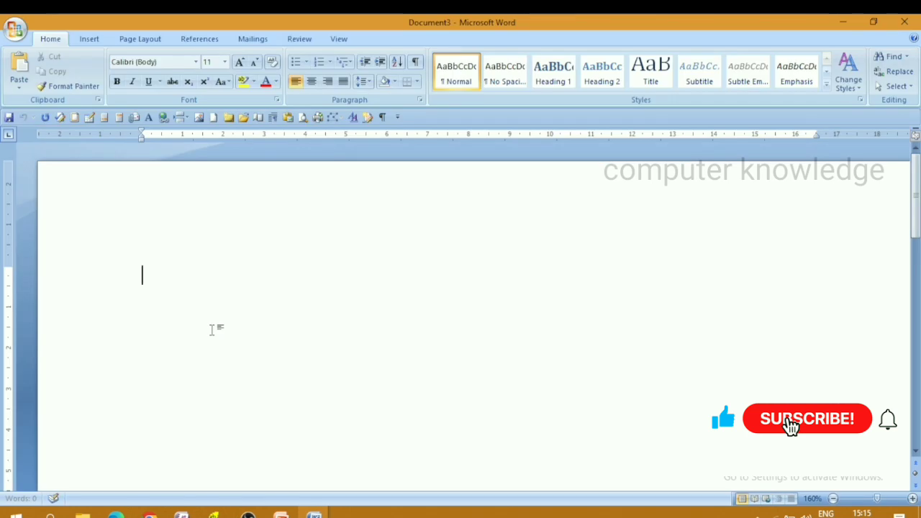
pyautogui.hotkey('alt', 'Tab')
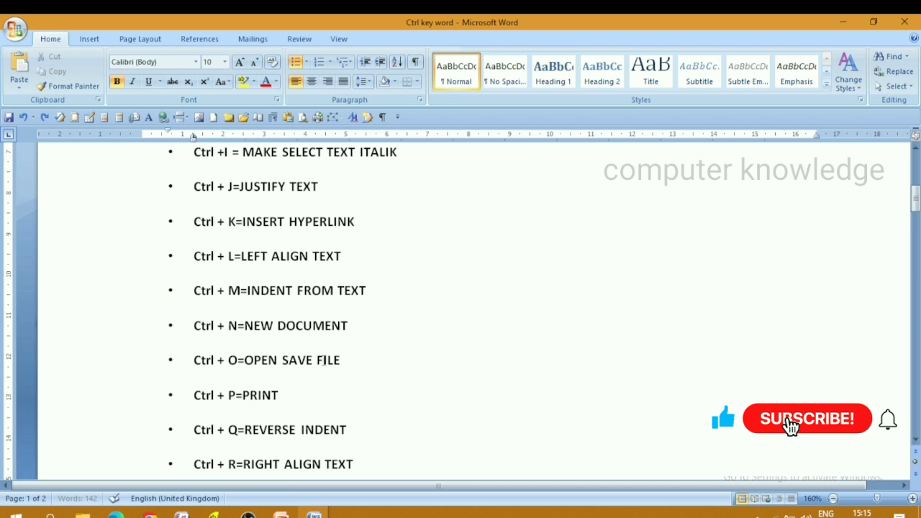
# Step: Bring up the Open dialog from the "Ctrl + O" line and the Print dialog, dismissing both without opening or printing anything
pyautogui.click(374, 380)
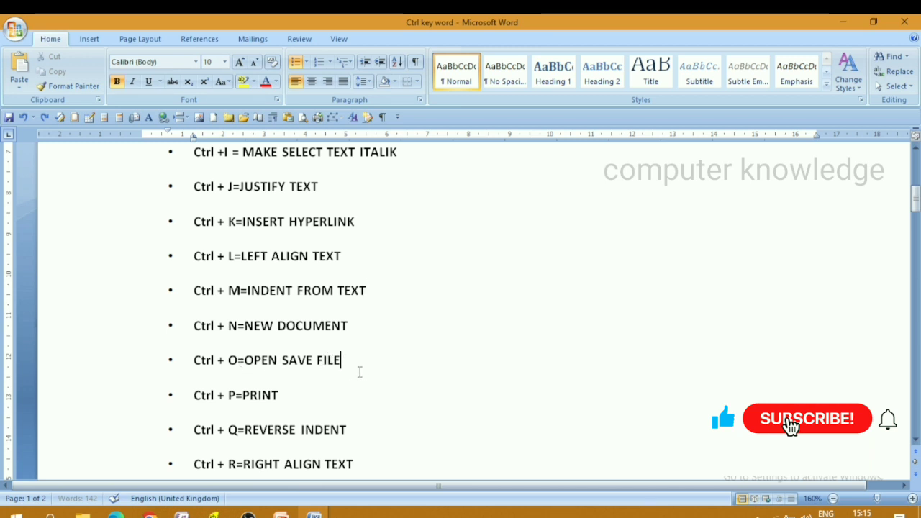
pyautogui.hotkey('ctrl', 'o')
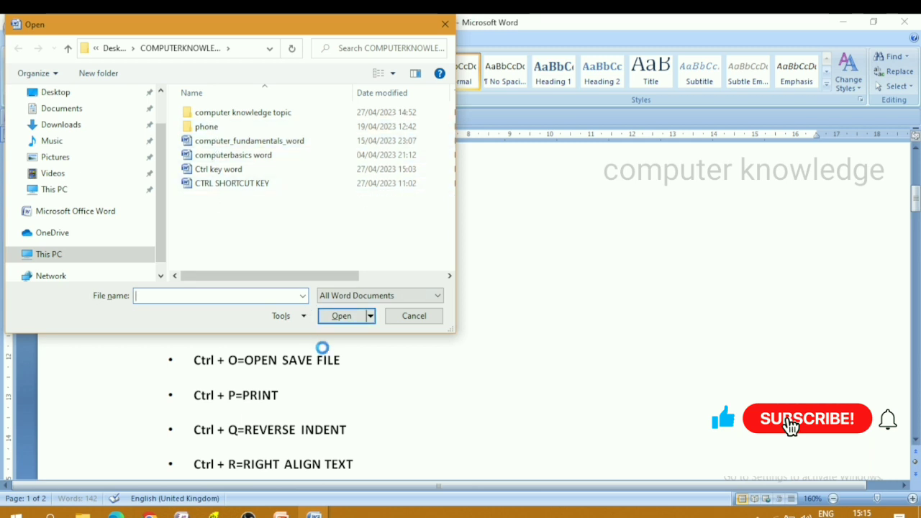
pyautogui.click(445, 24)
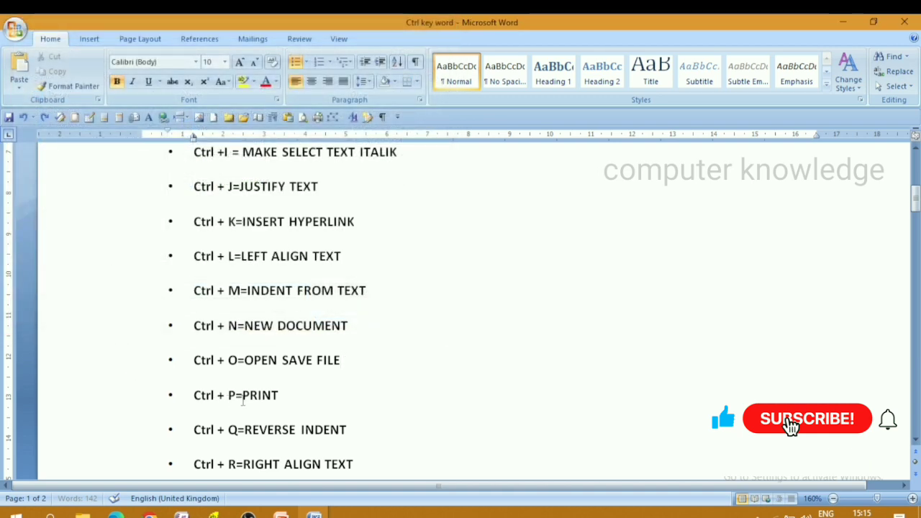
pyautogui.hotkey('ctrl', 'p')
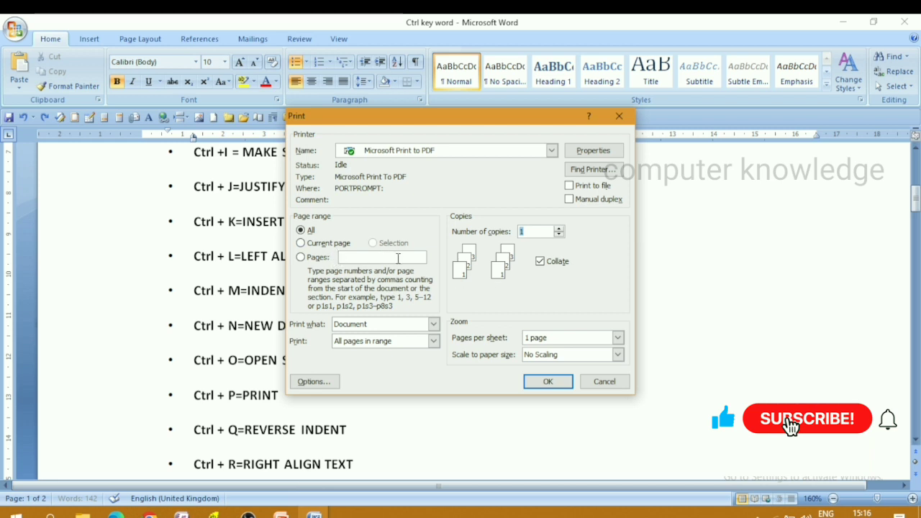
pyautogui.click(624, 118)
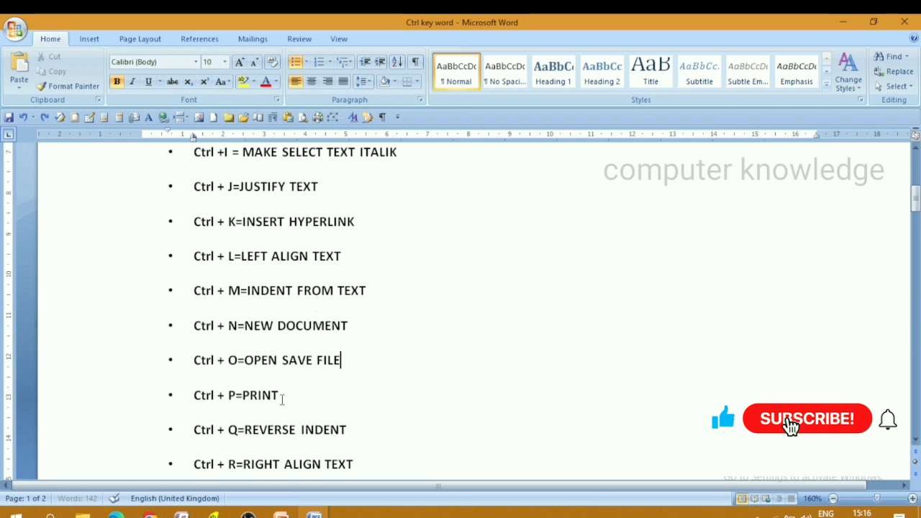
# Step: Reset the "Ctrl + O" line's paragraph formatting, removing its bullet and indent, and undo the reset
pyautogui.scroll(-1, 250, 434)
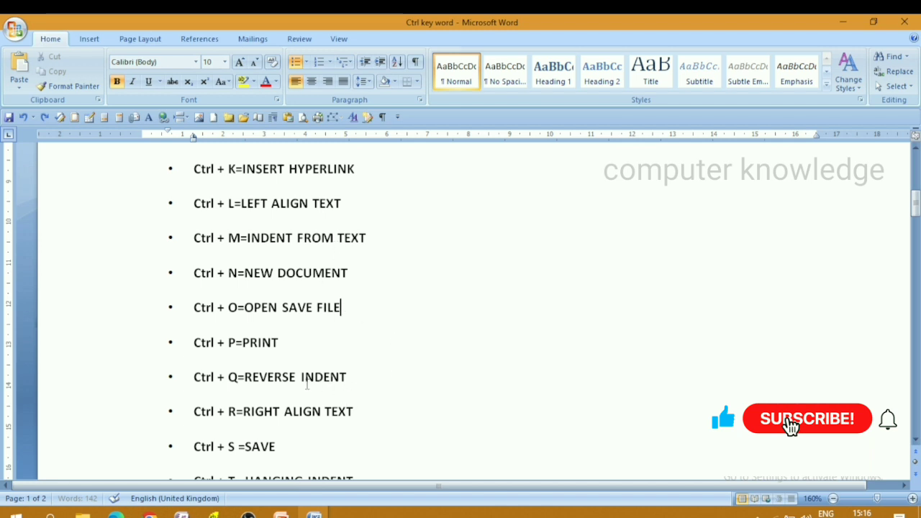
pyautogui.click(312, 332)
pyautogui.hotkey('ctrl', 'q')
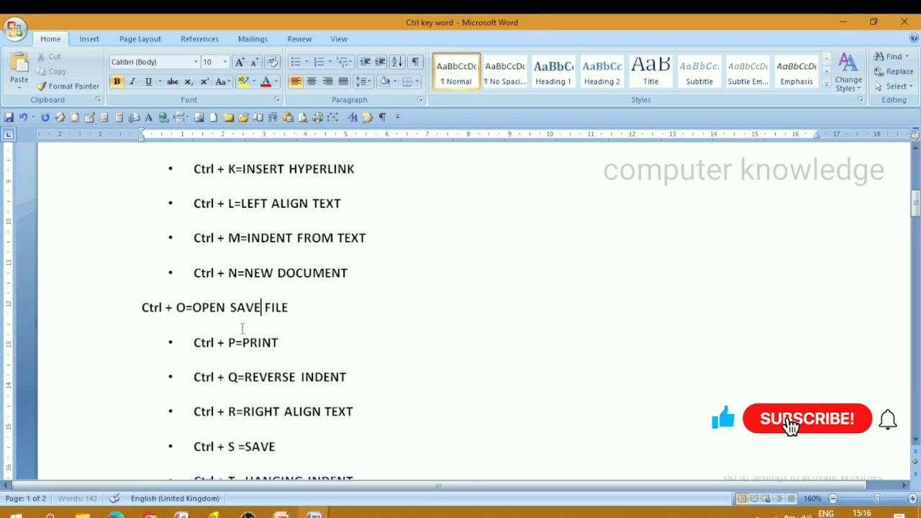
pyautogui.hotkey('ctrl', 'z')
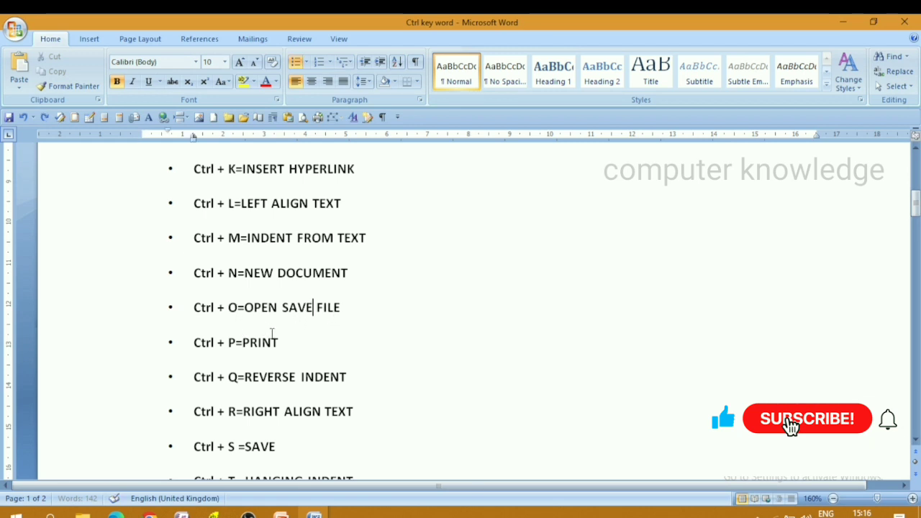
# Step: Select the entire document, right-align its text, left-align it again and clear the selection
pyautogui.scroll(-1, 255, 407)
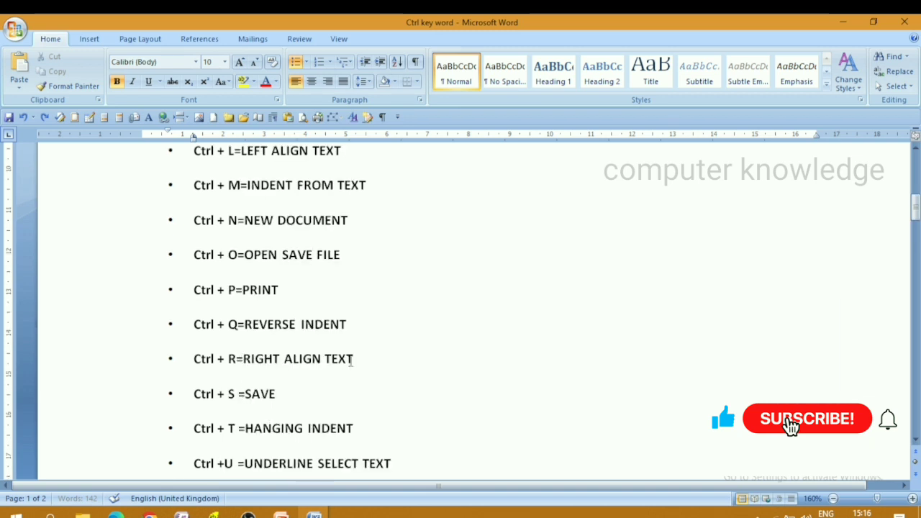
pyautogui.hotkey('ctrl', 'a')
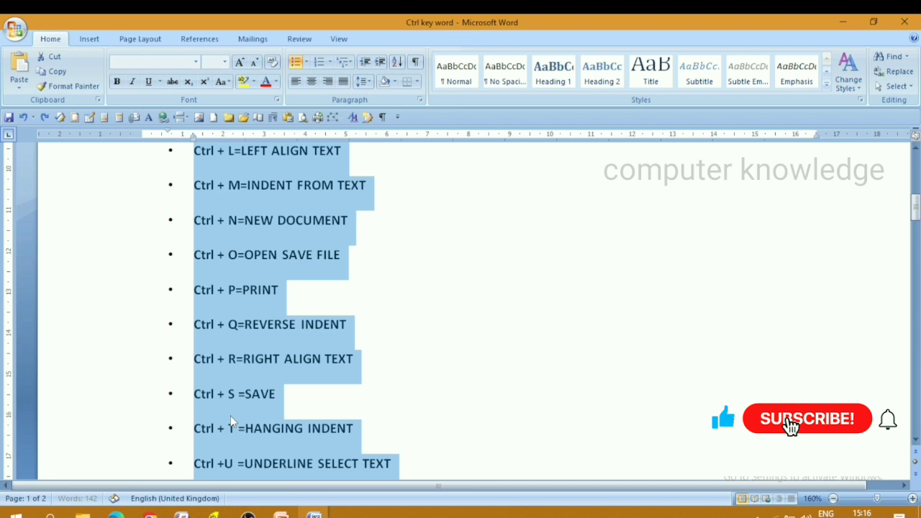
pyautogui.hotkey('ctrl', 'r')
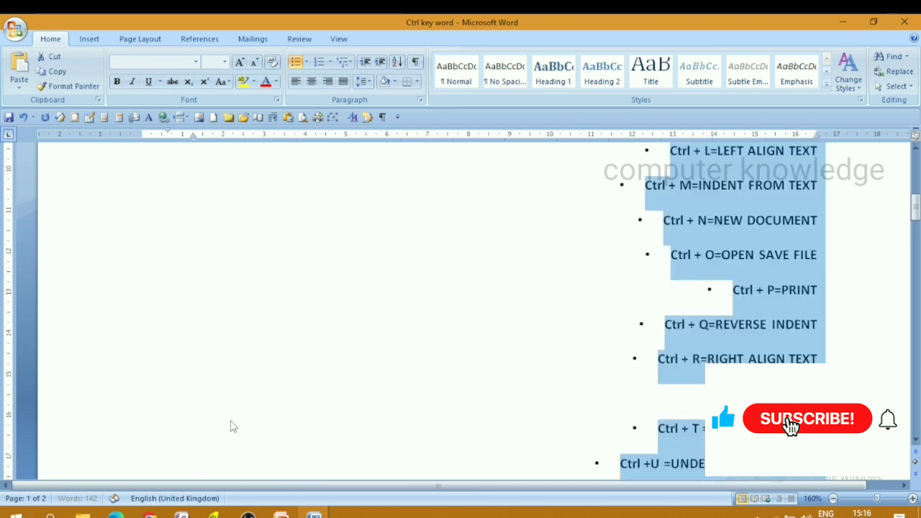
pyautogui.hotkey('ctrl', 'l')
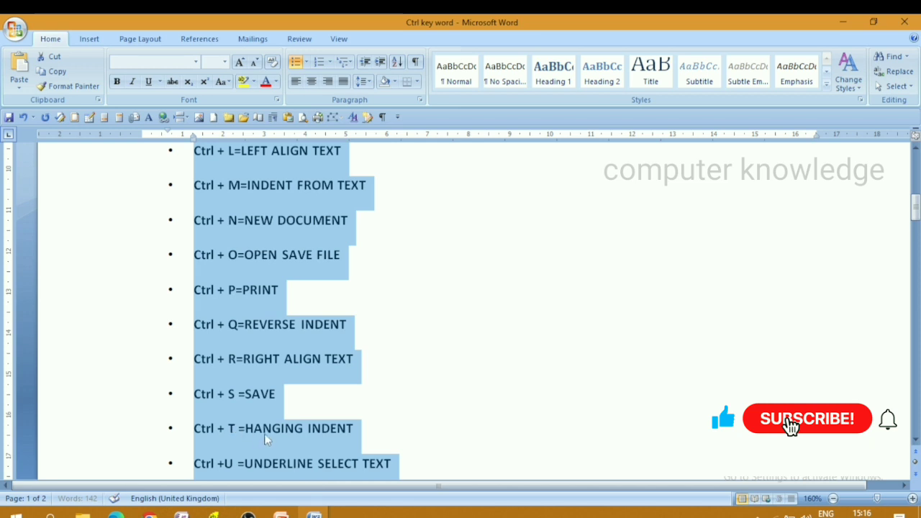
pyautogui.click(417, 381)
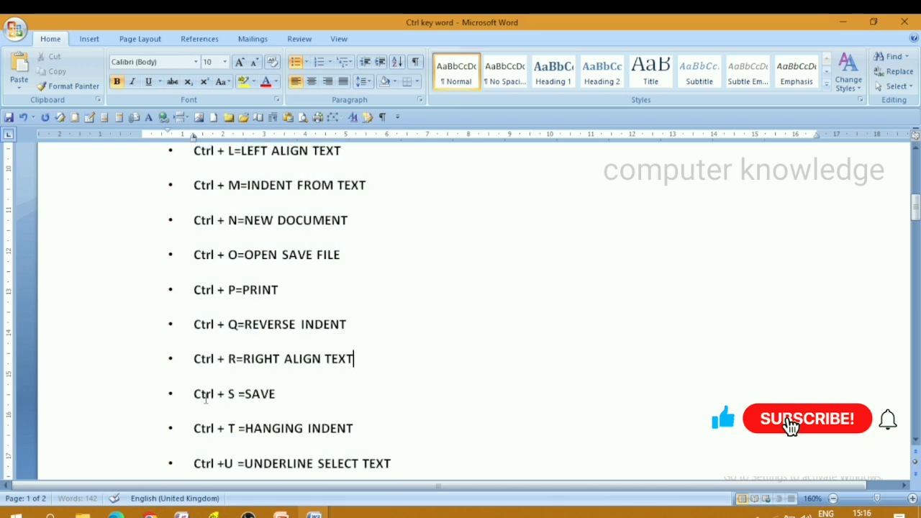
# Step: Save the document and place the cursor at the start of the "Ctrl + Q=REVERSE INDENT" line
pyautogui.hotkey('ctrl', 's')
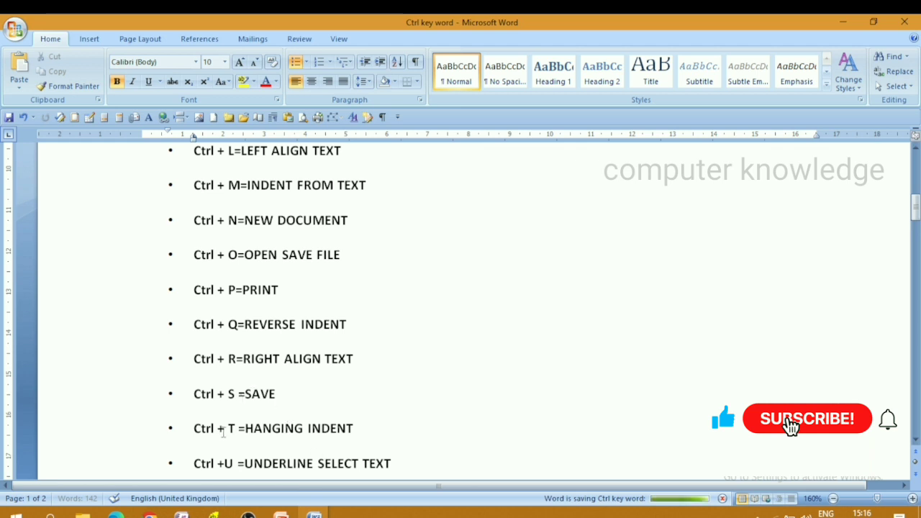
pyautogui.click(462, 431)
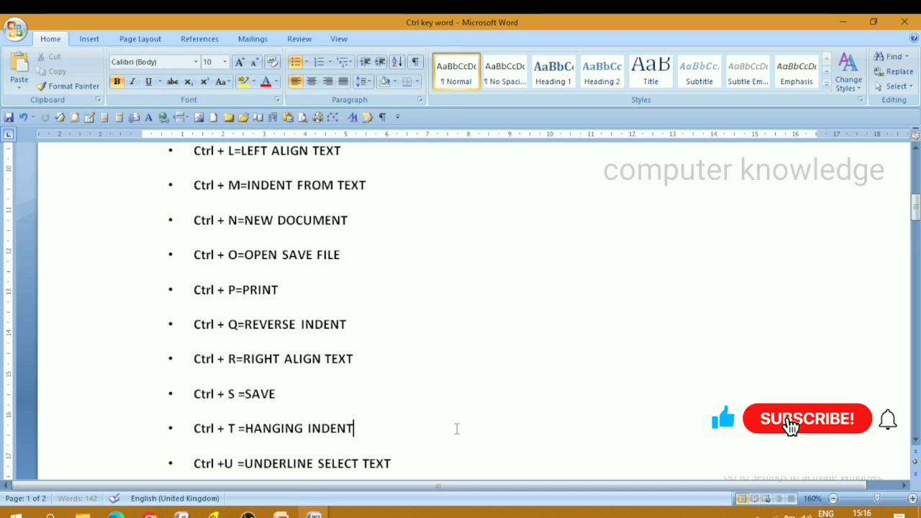
pyautogui.click(162, 318)
pyautogui.rightClick(162, 321)
pyautogui.press('Escape')
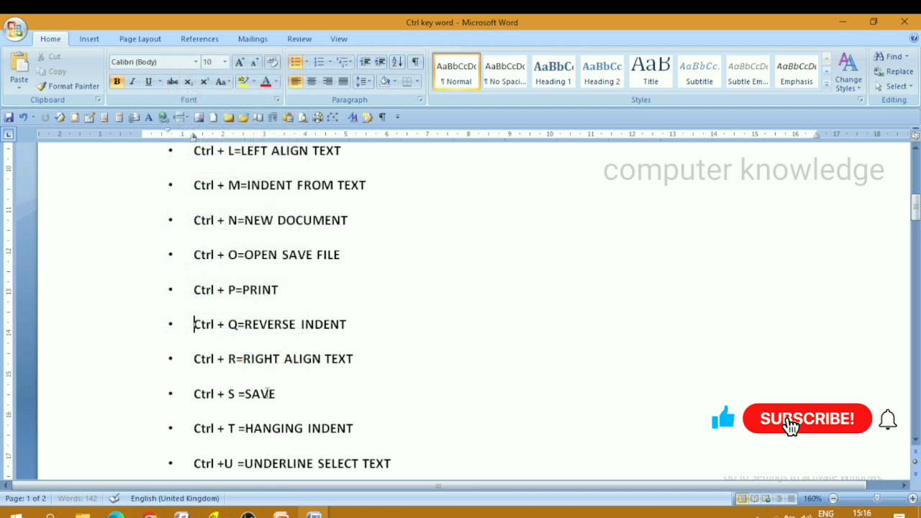
# Step: Try a larger hanging indent from the "Ctrl + S =SAVE" line, and select the entire document and clear the selection
pyautogui.click(272, 401)
pyautogui.scroll(-1, 260, 428)
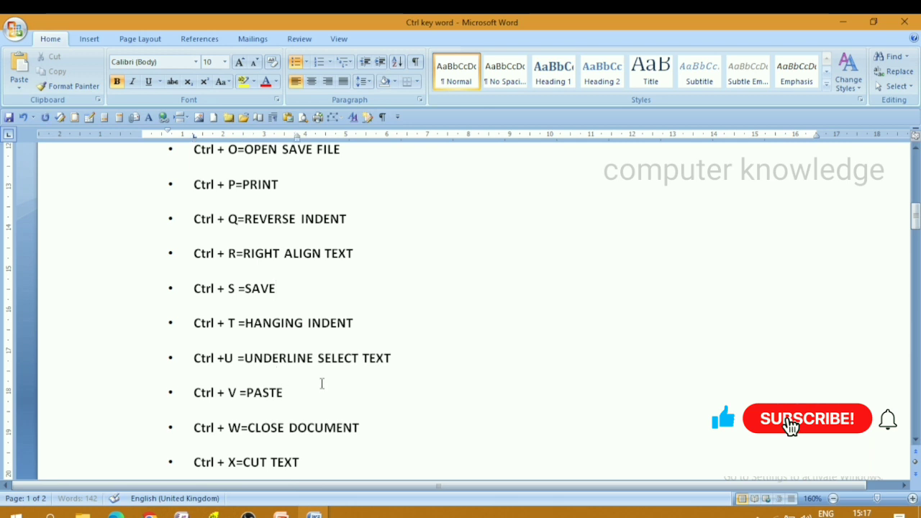
pyautogui.hotkey('ctrl', 'a')
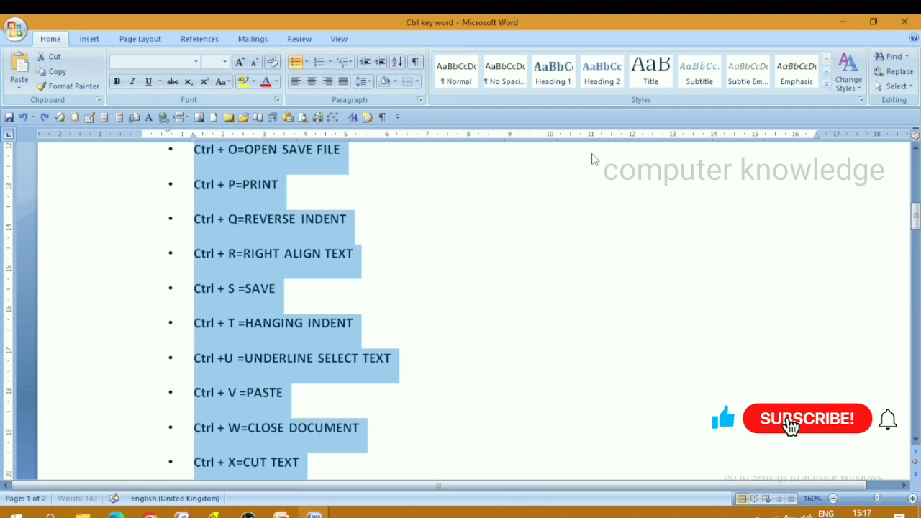
pyautogui.click(408, 415)
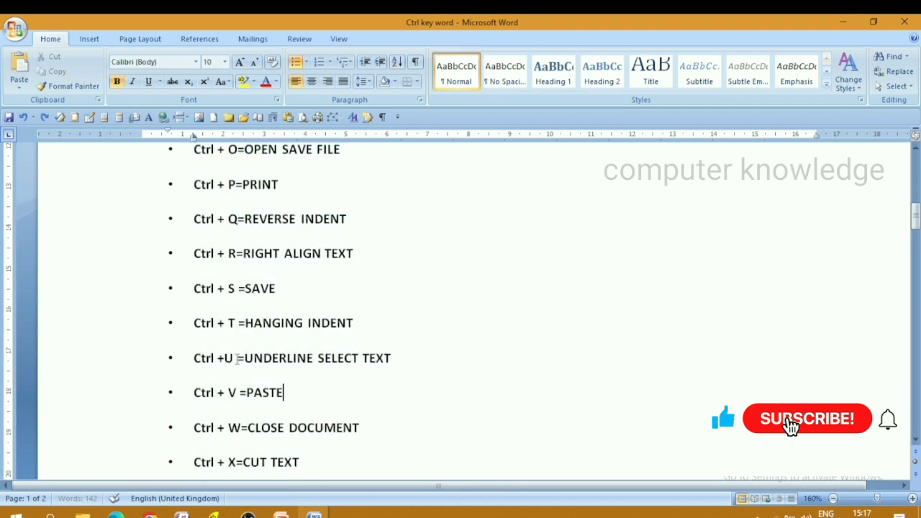
# Step: Select the entire document, underline its text, remove the underline again and clear the selection
pyautogui.hotkey('ctrl', 'a')
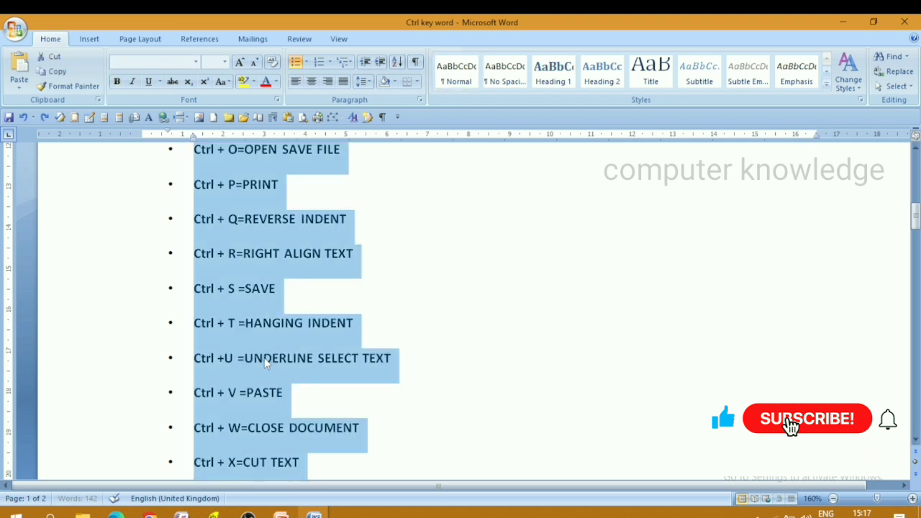
pyautogui.hotkey('ctrl', 'u')
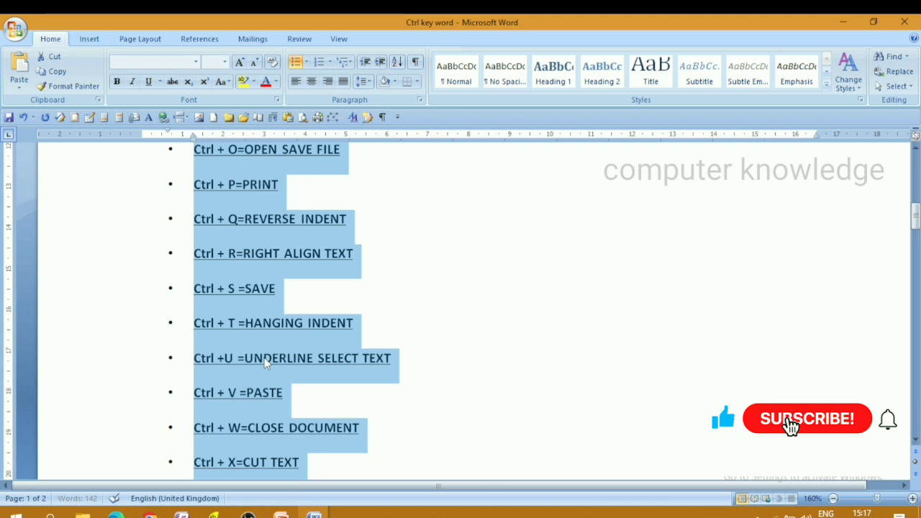
pyautogui.hotkey('ctrl', 'u')
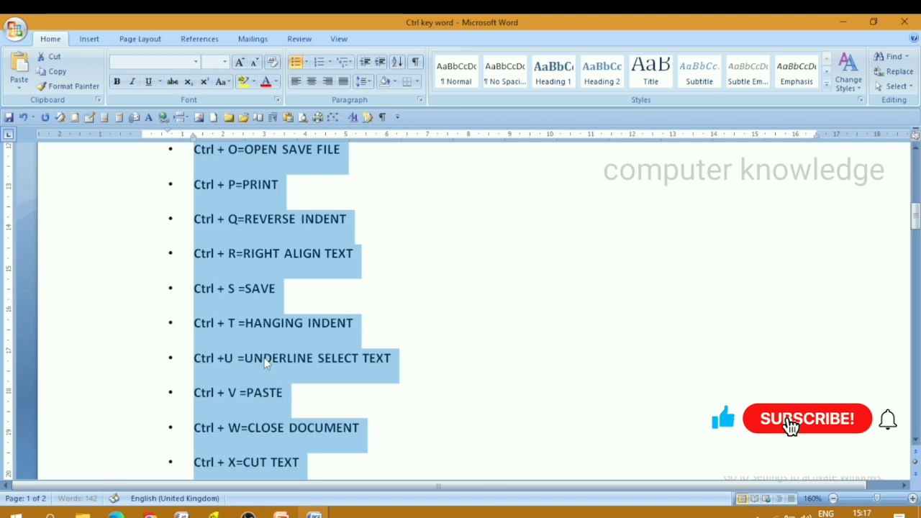
pyautogui.click(241, 400)
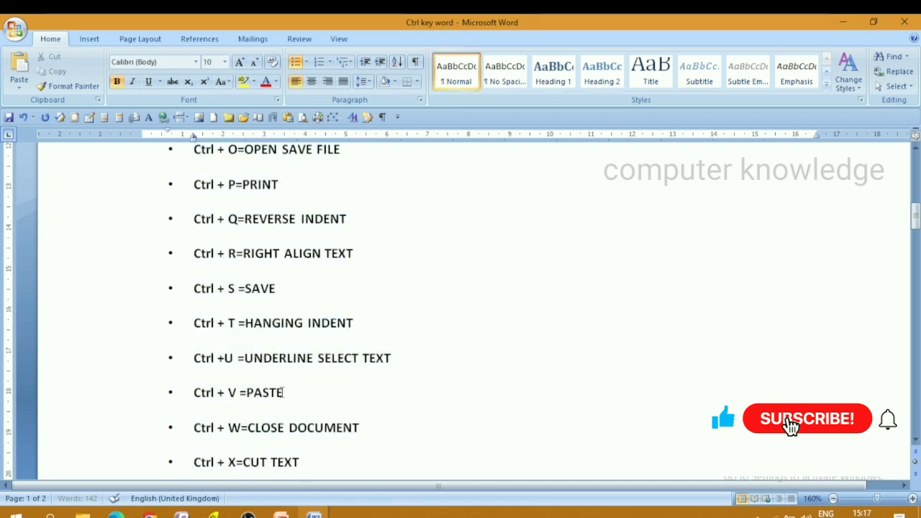
# Step: Issue the close command for the "Ctrl key word" document and cancel at the save prompt
pyautogui.scroll(-6, 277, 410)
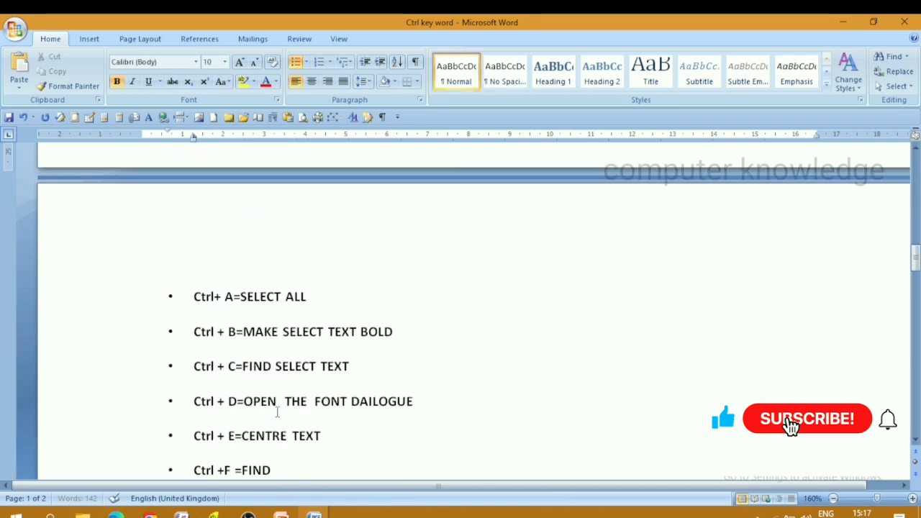
pyautogui.scroll(3, 276, 411)
pyautogui.scroll(-2, 276, 411)
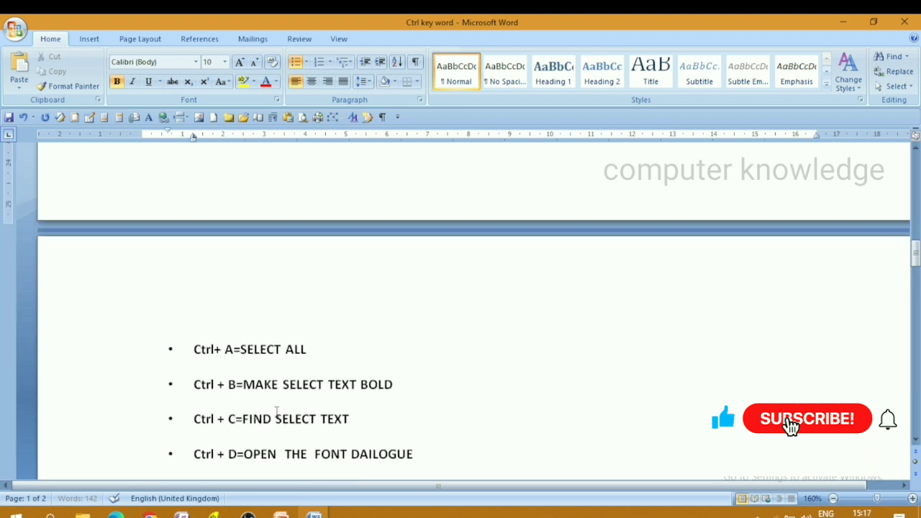
pyautogui.scroll(-3, 277, 411)
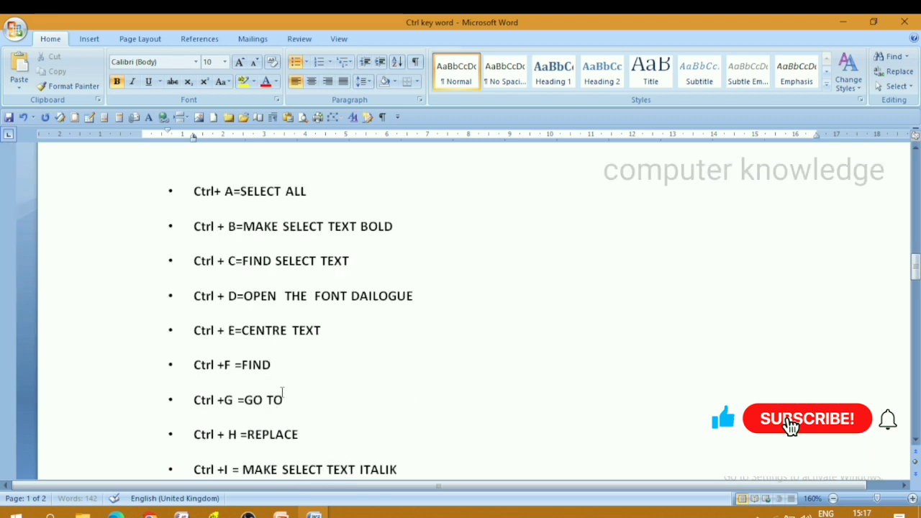
pyautogui.scroll(4, 278, 400)
pyautogui.scroll(6, 278, 401)
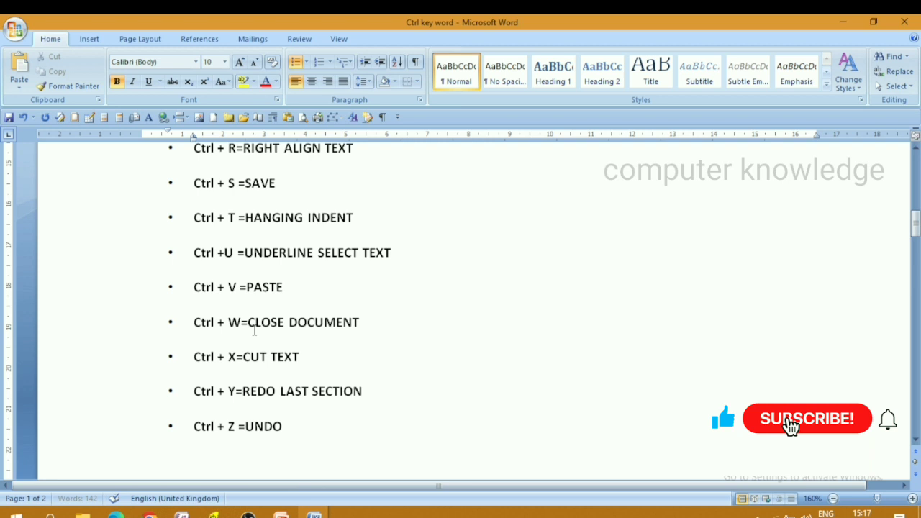
pyautogui.hotkey('ctrl', 'w')
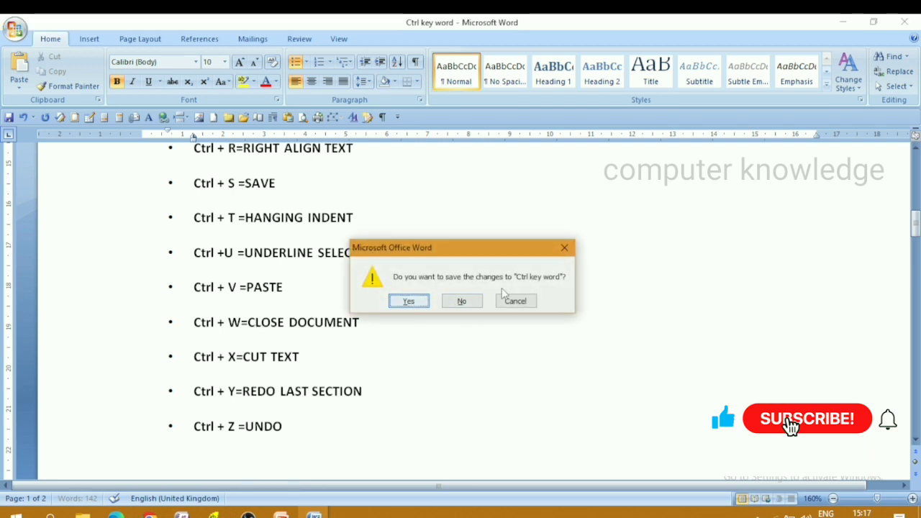
pyautogui.click(564, 247)
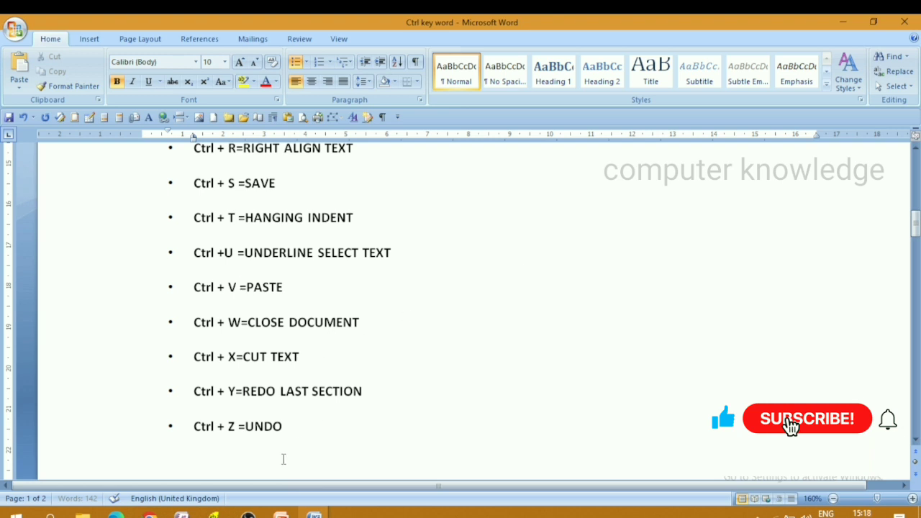
# Step: Cut the entire contents of the "Ctrl key word" document to the clipboard
pyautogui.hotkey('ctrl', 'a')
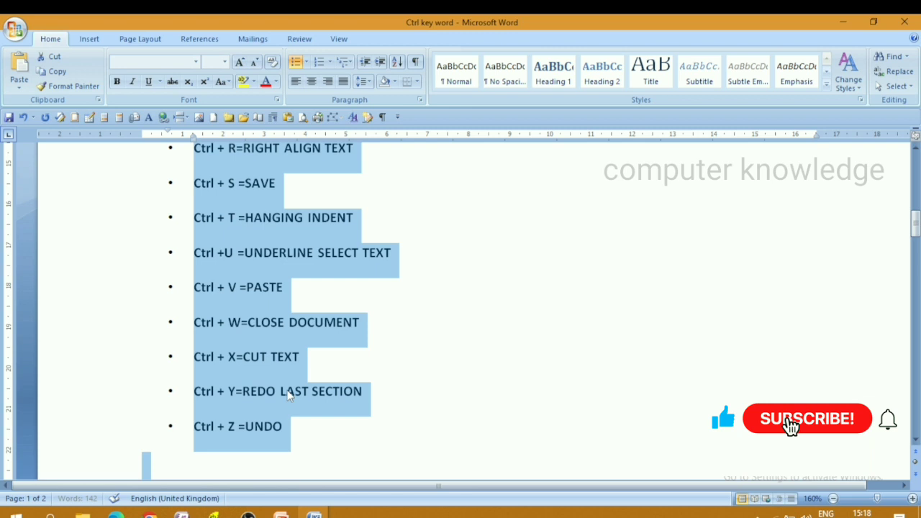
pyautogui.hotkey('ctrl', 'x')
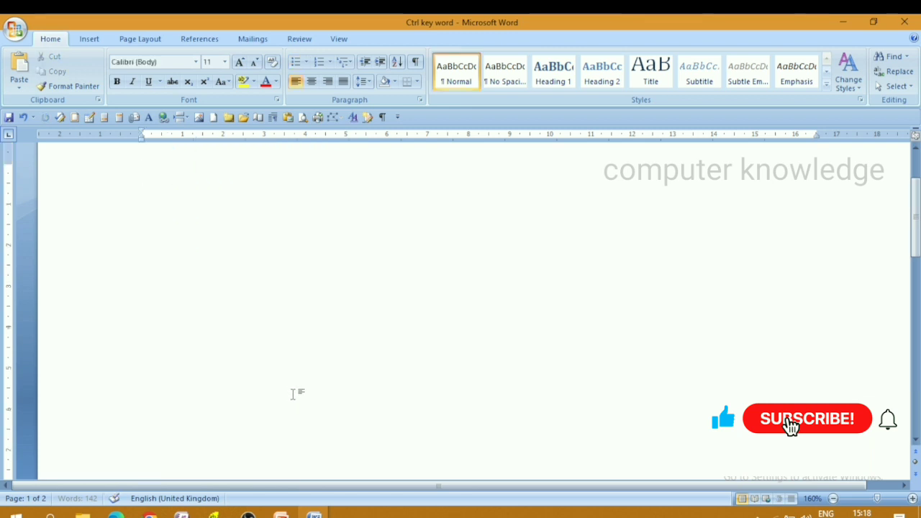